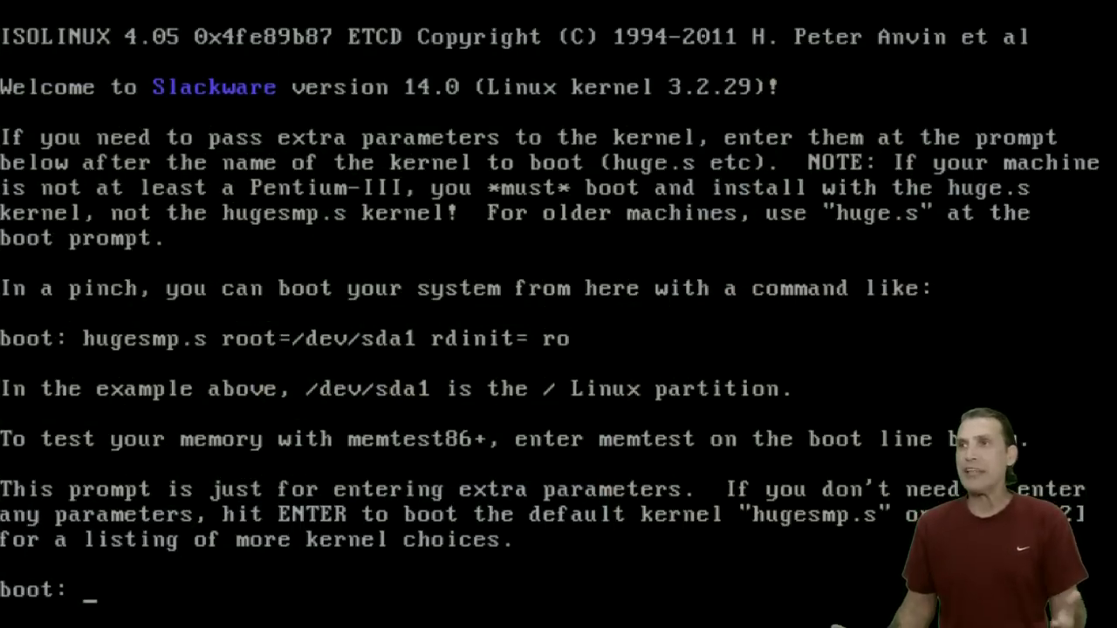
Boot the default installer kernel, keep the US keymap, and log in as root.
key(Return)
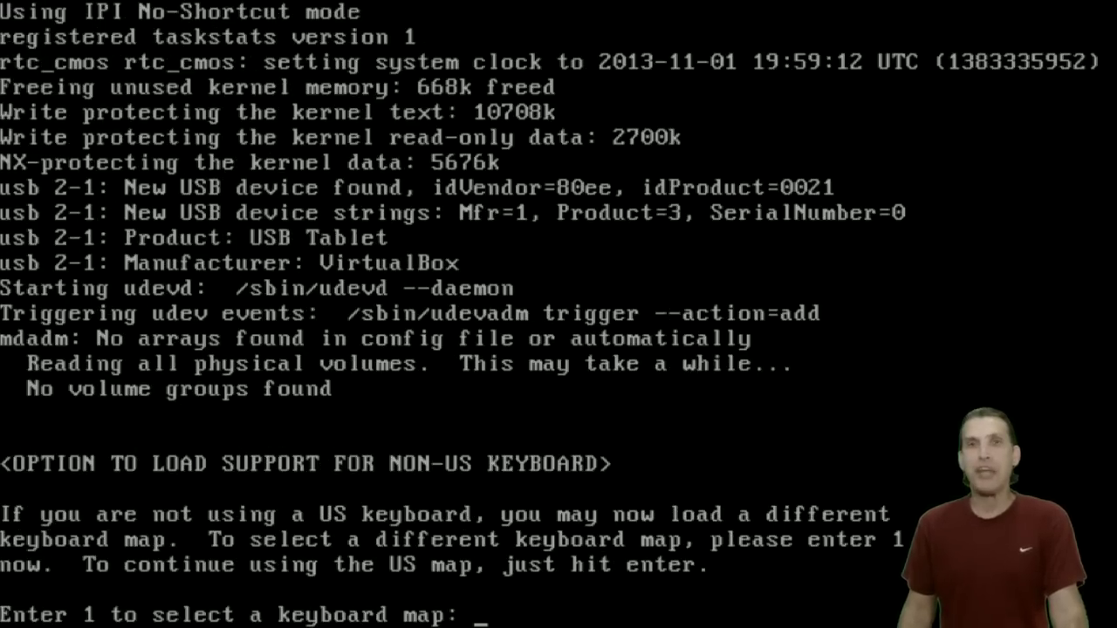
key(Return)
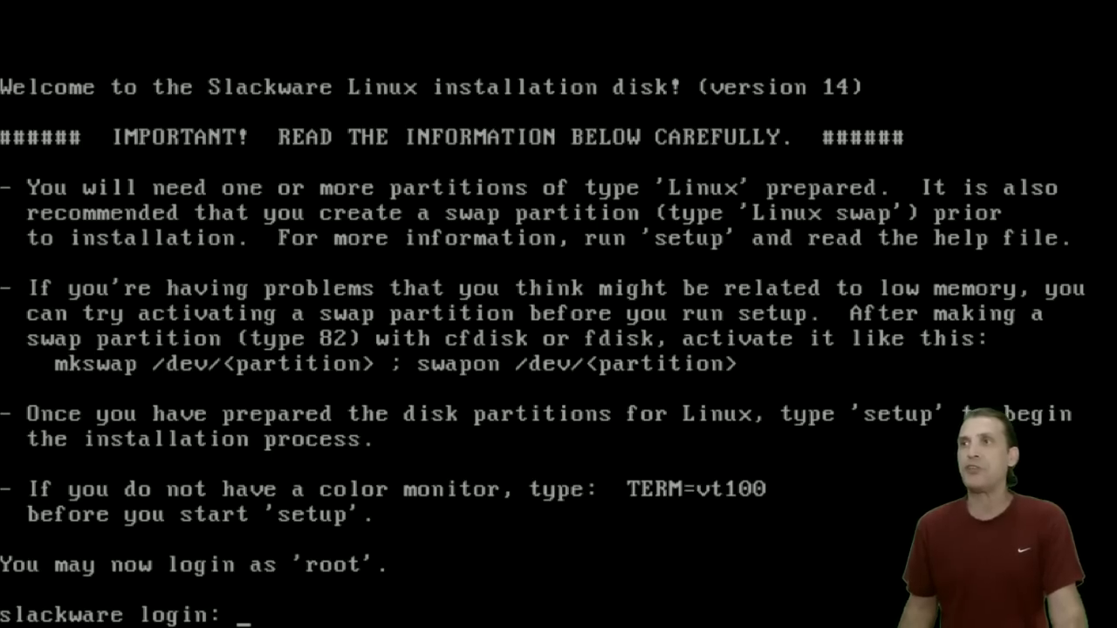
text(root)
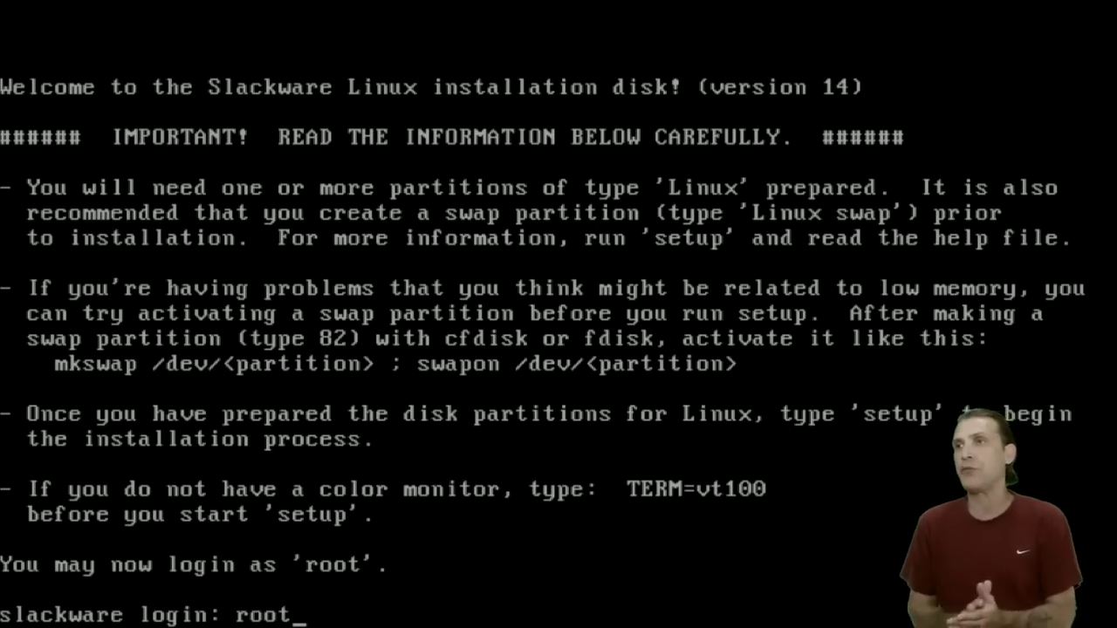
key(Return)
text(fdisk)
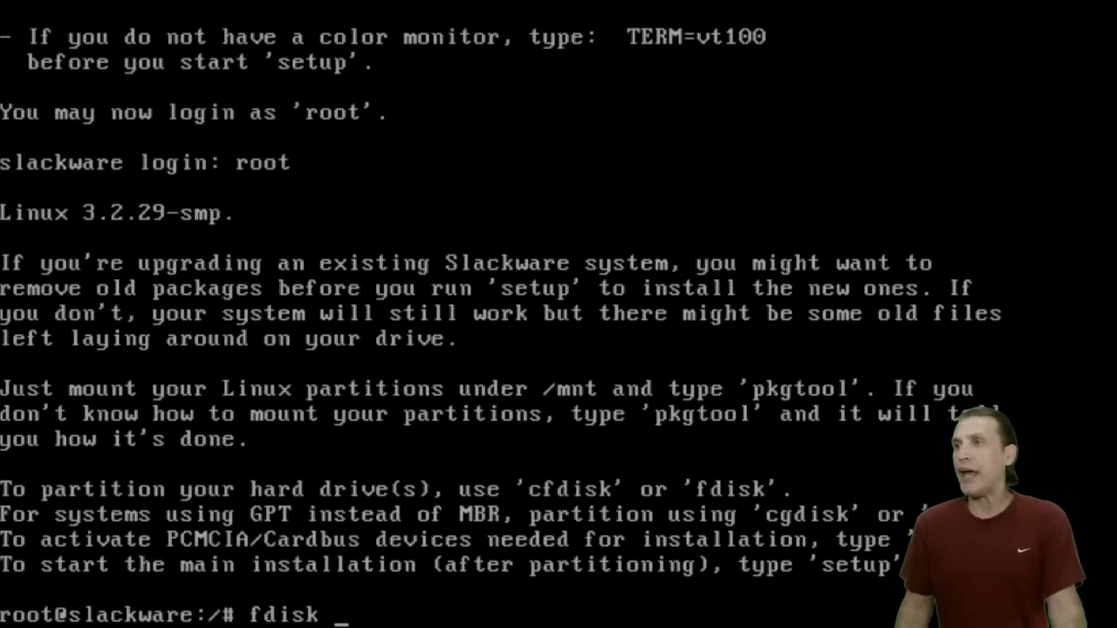
text( -l)
List the attached disks, start fdisk on /dev/sda, and show its command list.
key(Return)
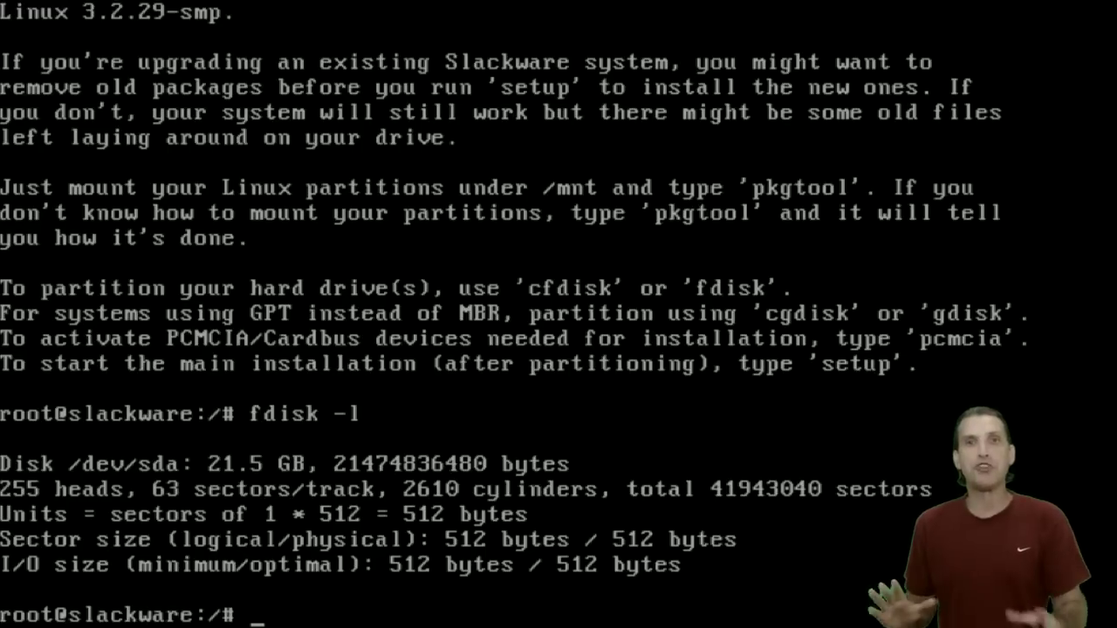
text(fdisk )
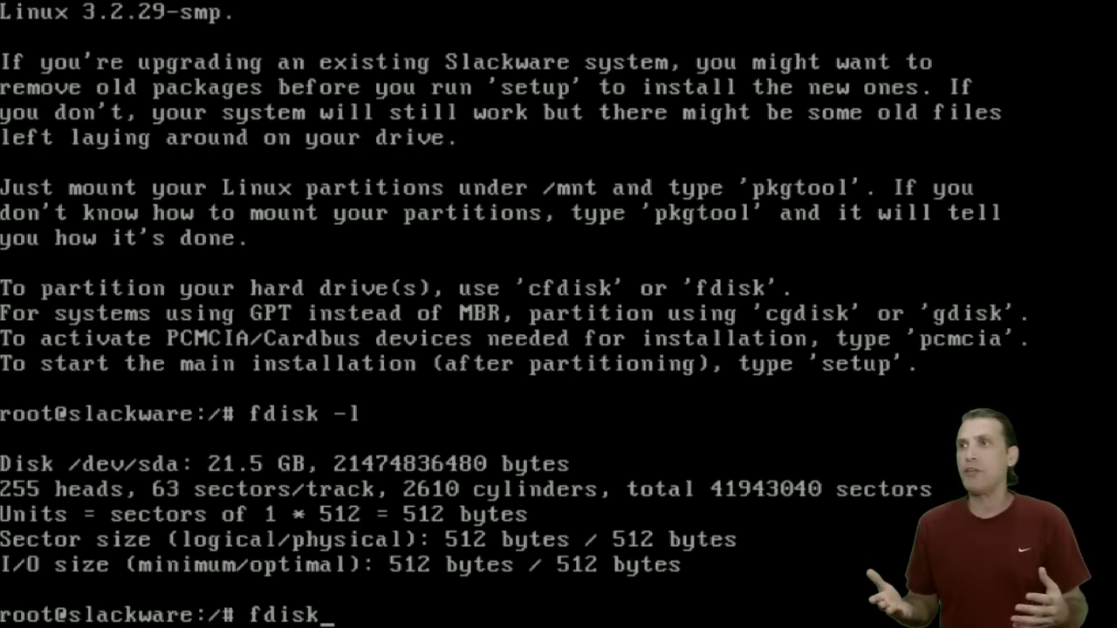
text(/de)
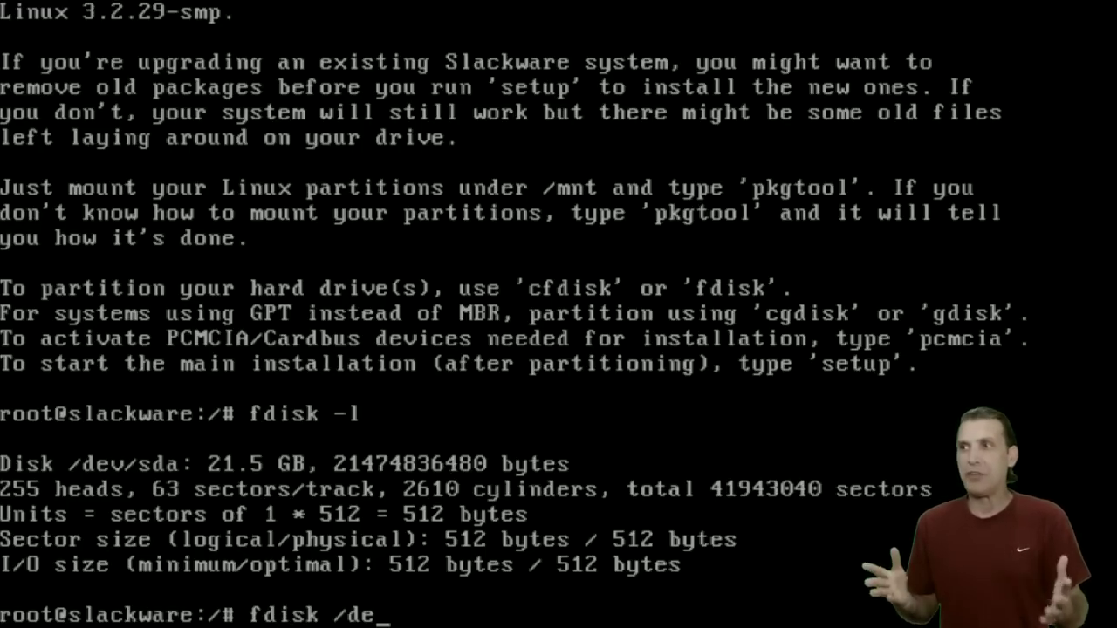
text(v/)
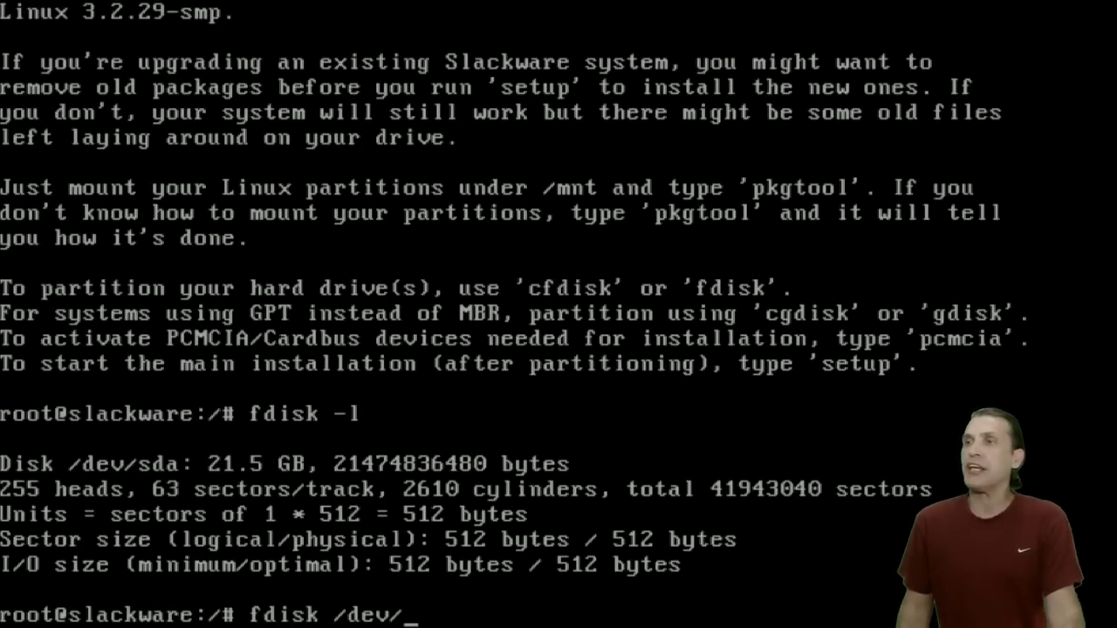
text(sda)
key(Return)
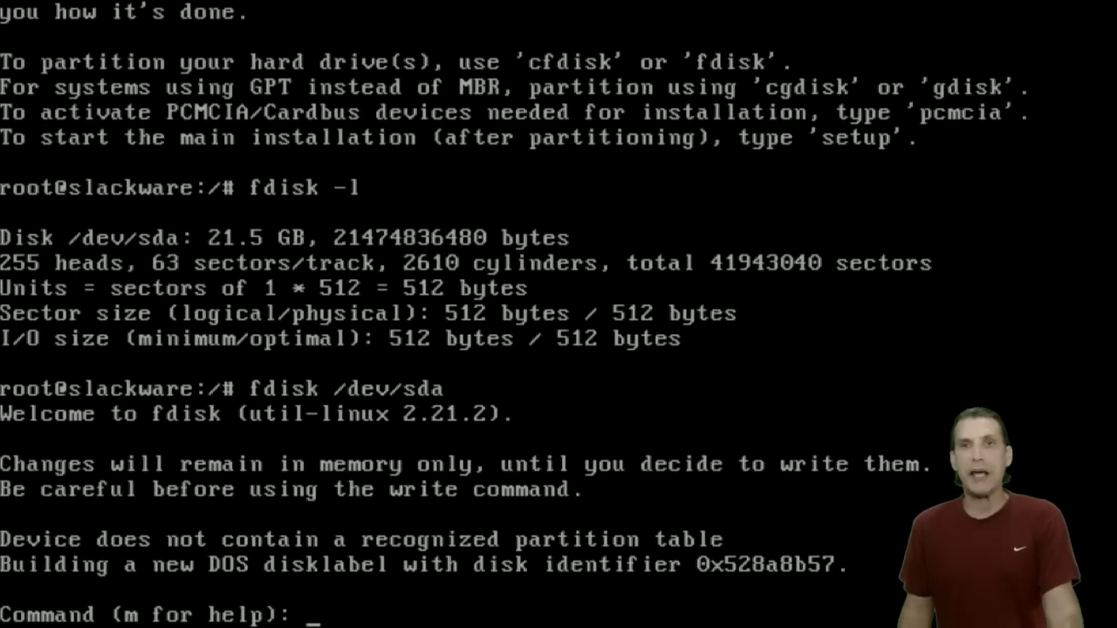
text(m)
key(Return)
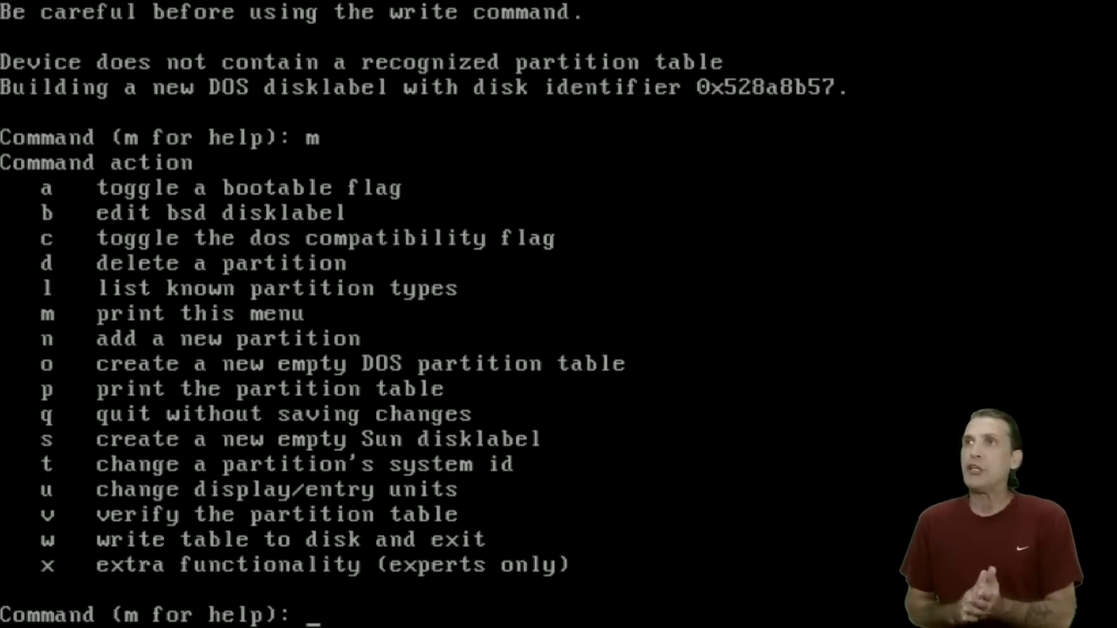
Begin a new primary partition 1 starting at default sector 2048.
text(n)
key(Return)
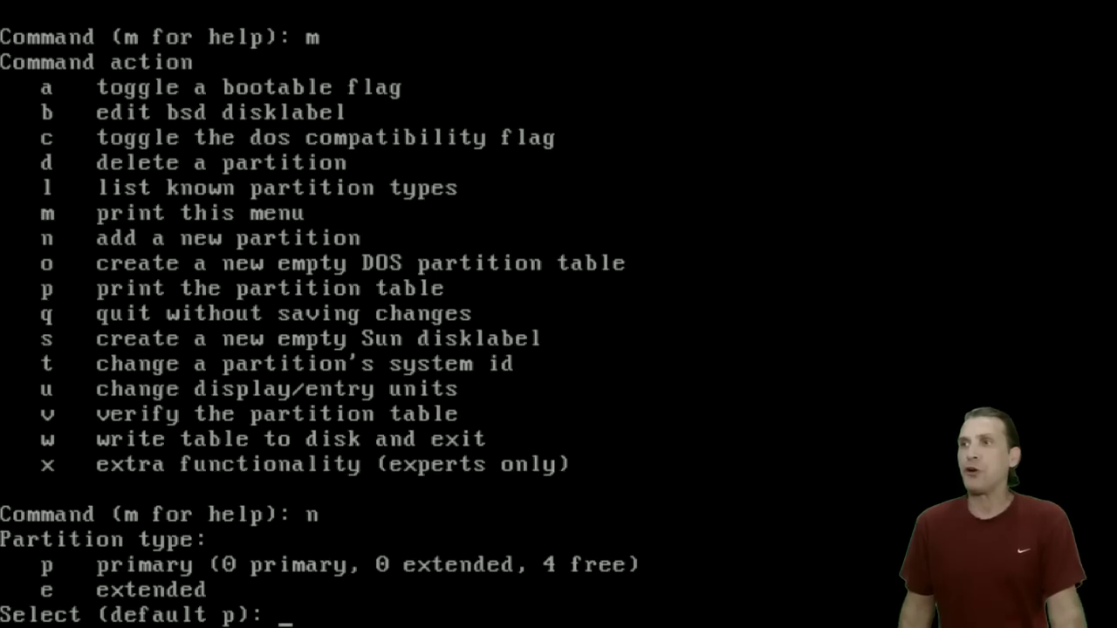
text(p)
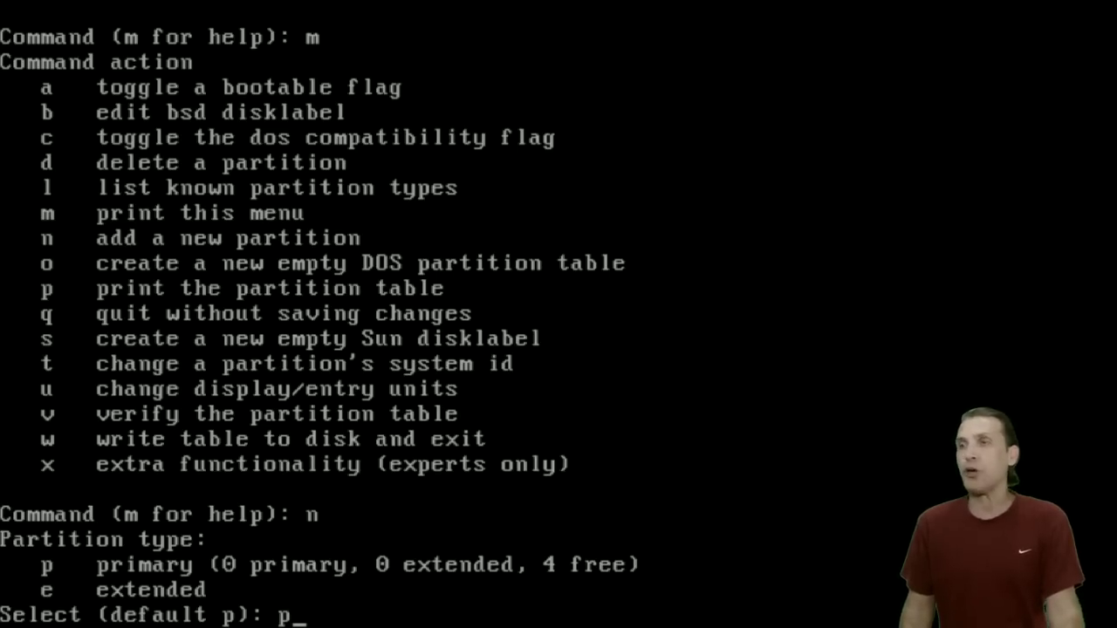
key(Return)
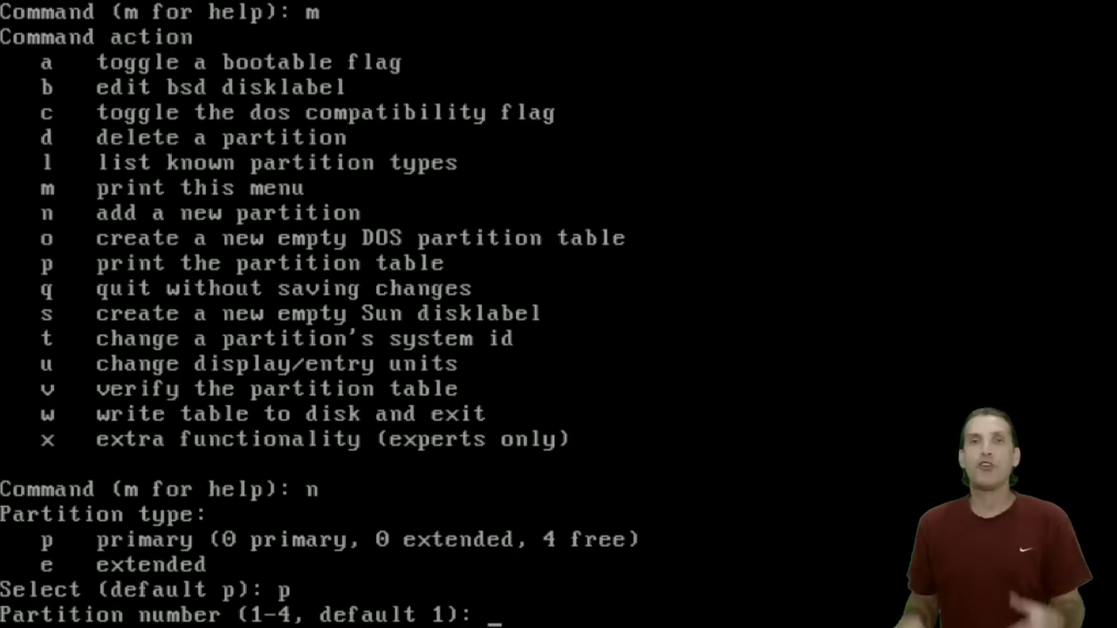
text(1)
key(Return)
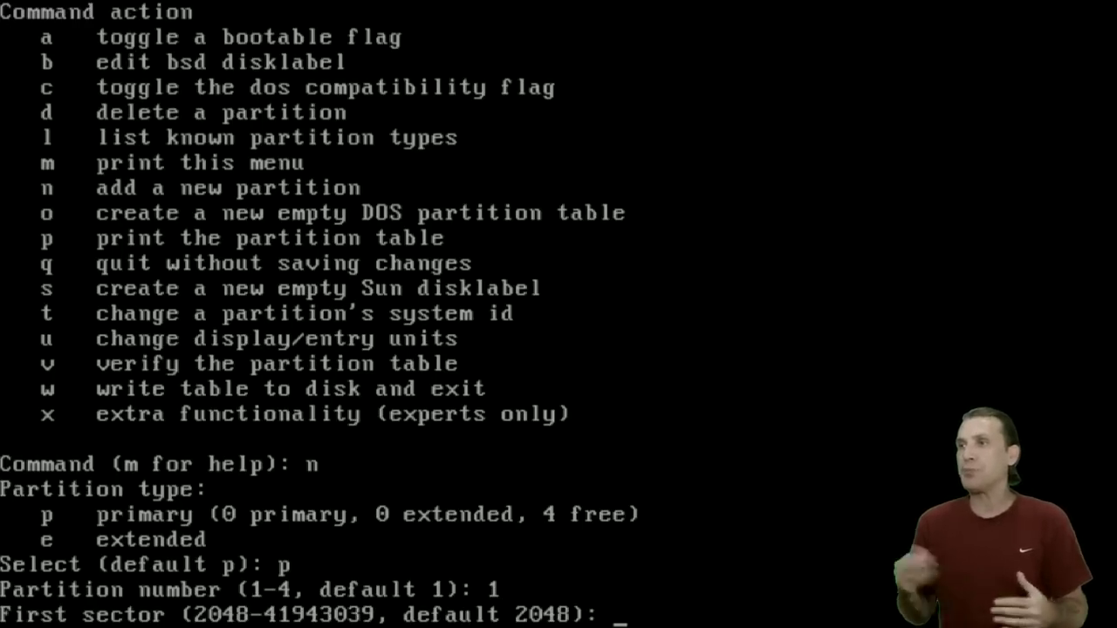
key(Return)
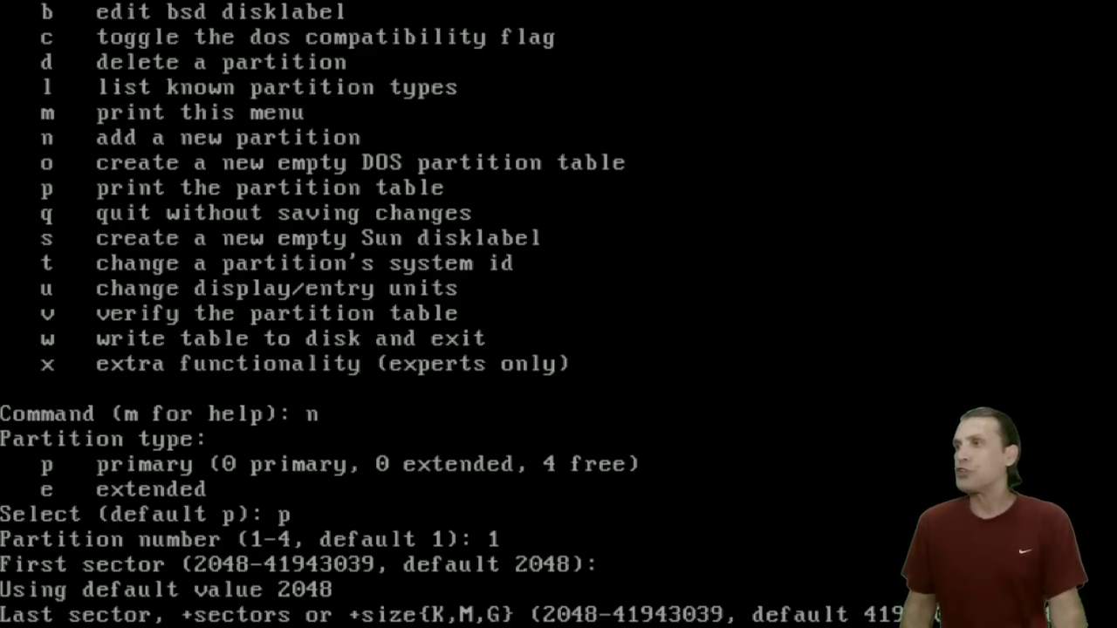
Make partition 1 18 GiB and mark it bootable.
key(Return)
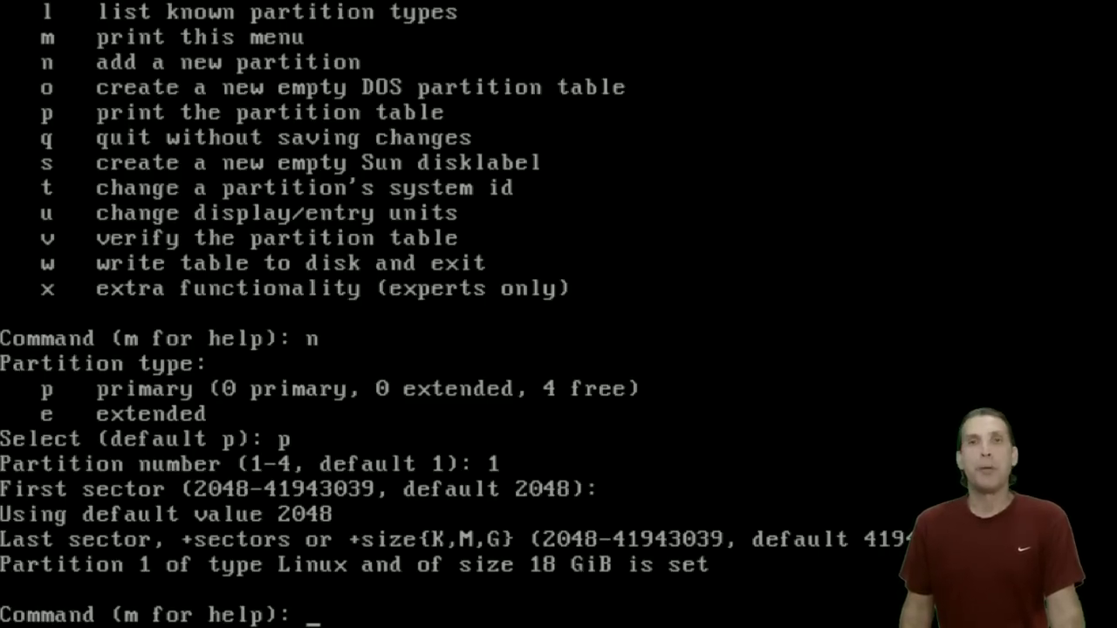
text(a)
key(Return)
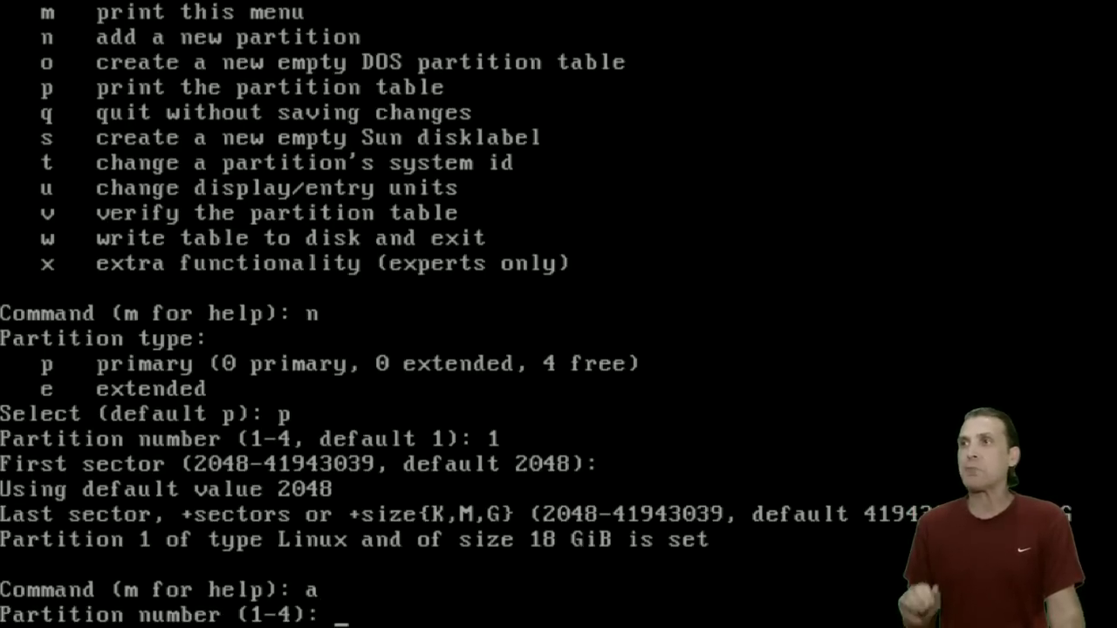
text(1)
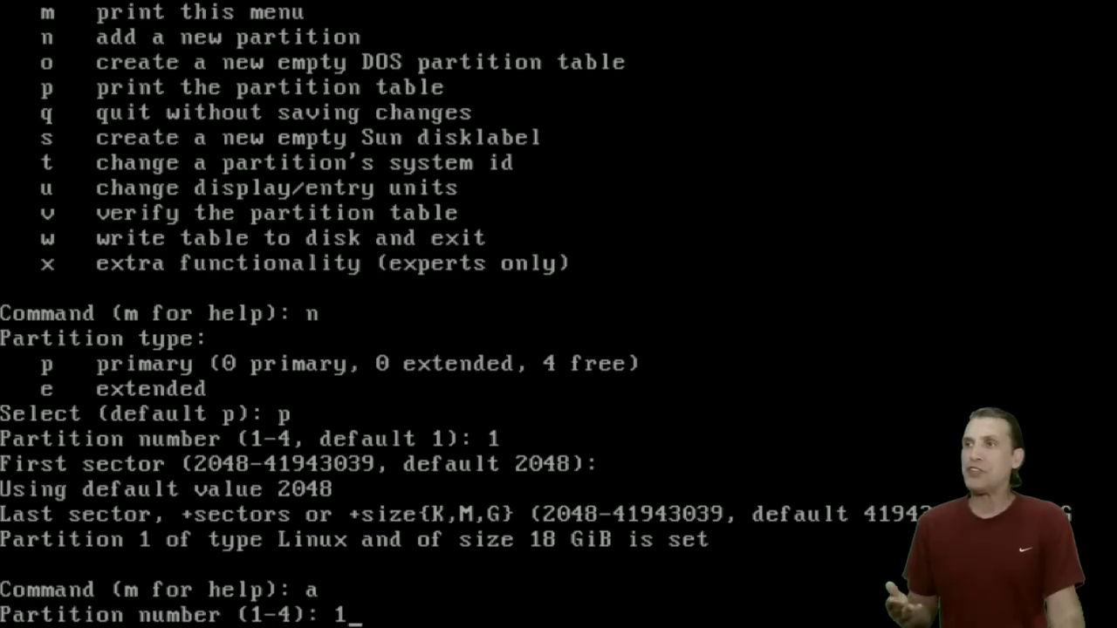
key(Return)
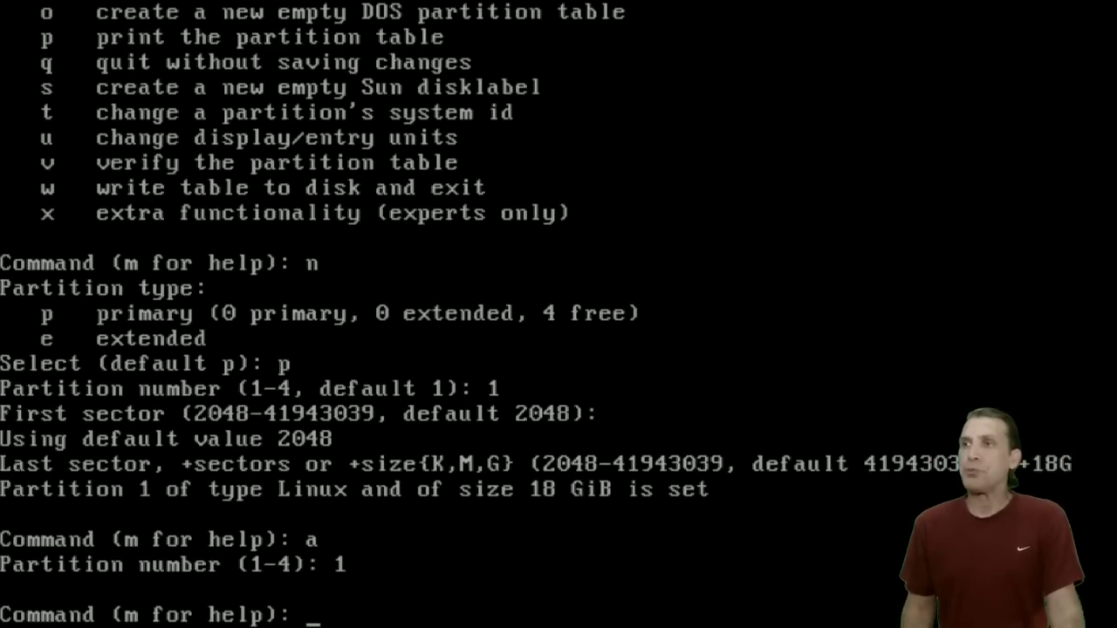
Add primary partition 2 starting at the default first sector.
text(n)
key(Return)
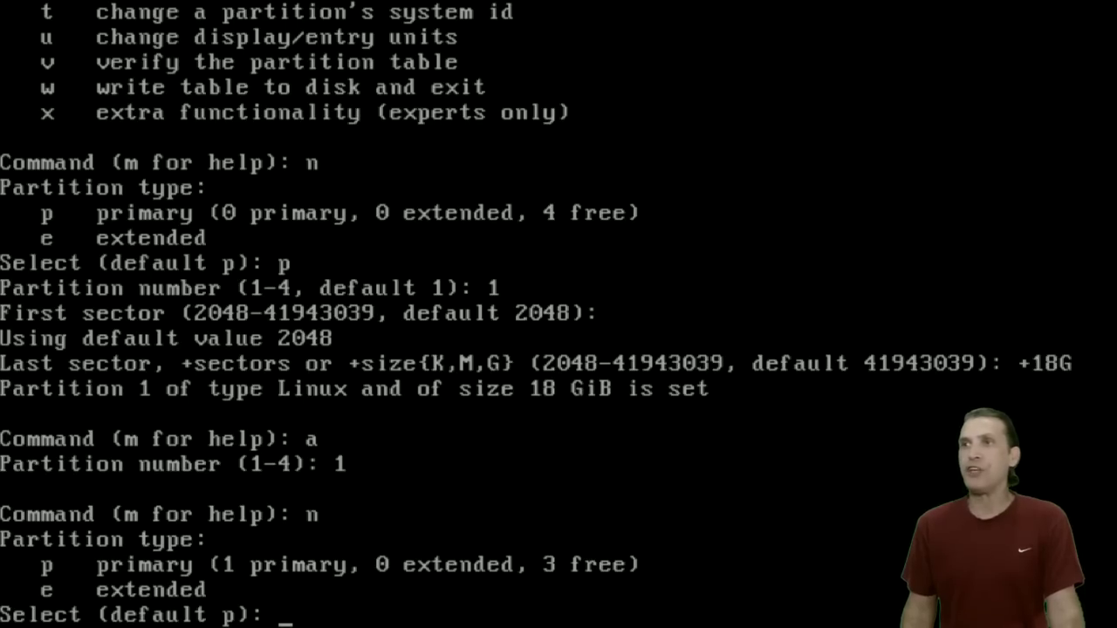
text(p)
key(Return)
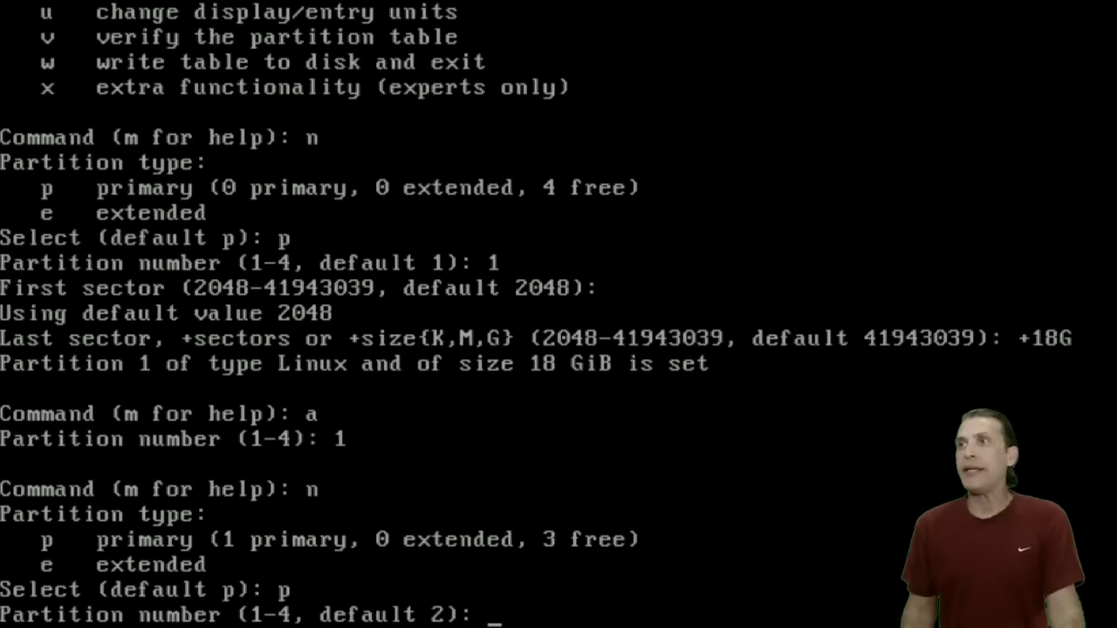
text(2)
key(Return)
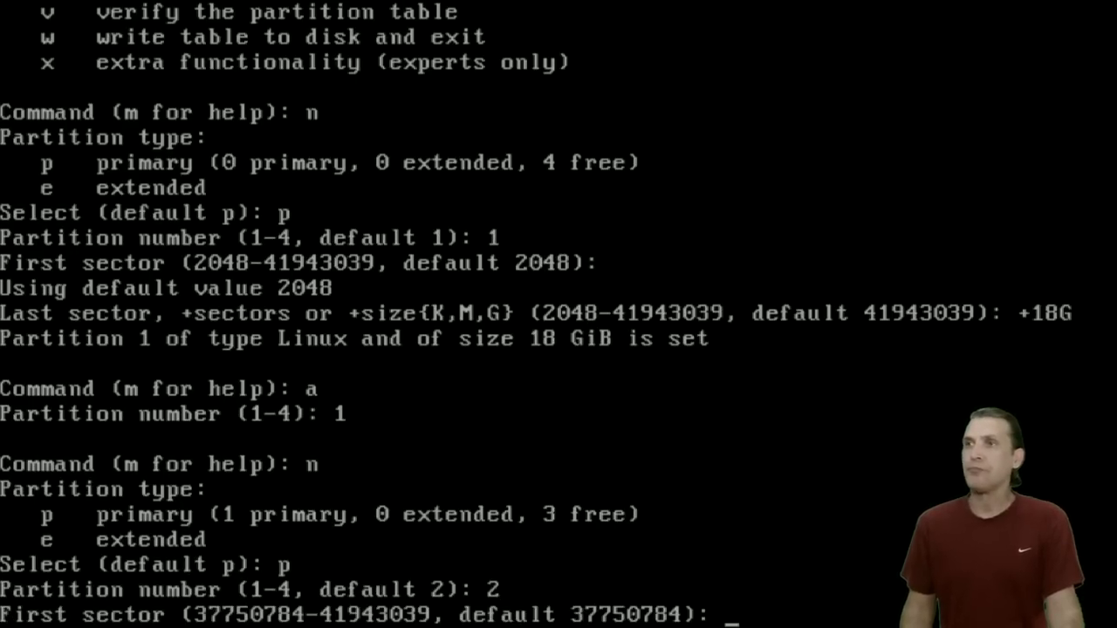
key(Return)
key(Return)
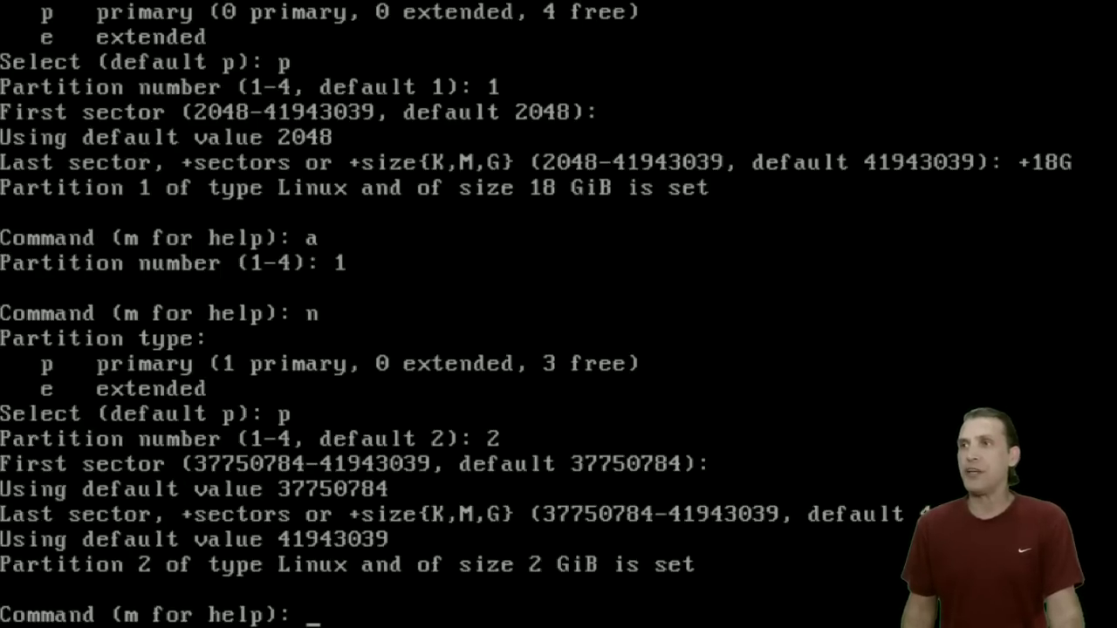
Change partition 2's system type to 82 (Linux swap).
text(t)
key(Return)
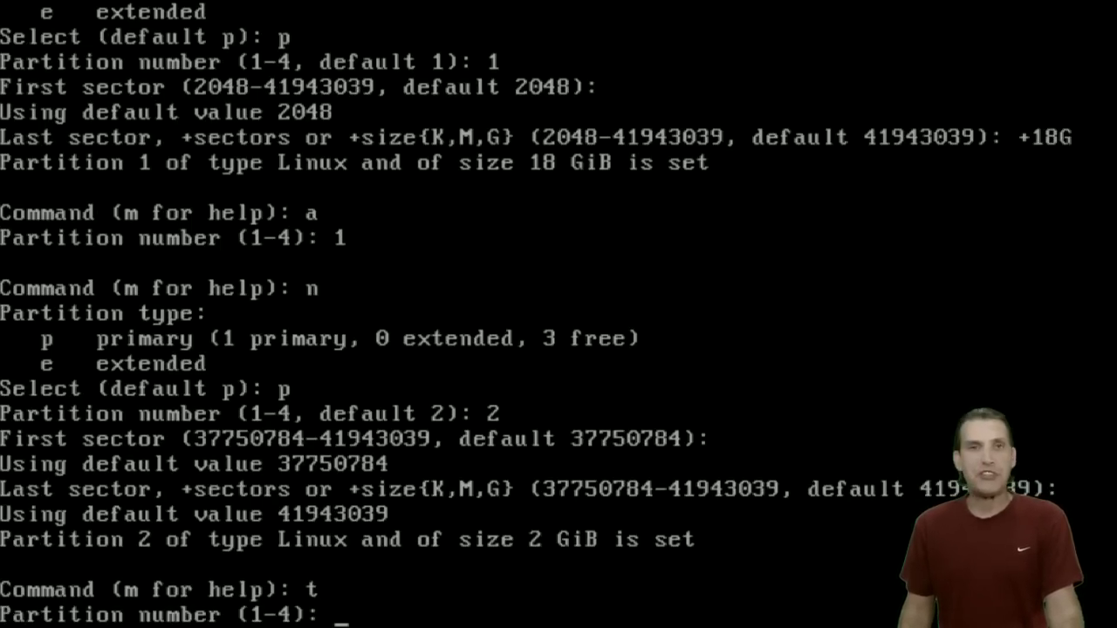
text(2)
key(Return)
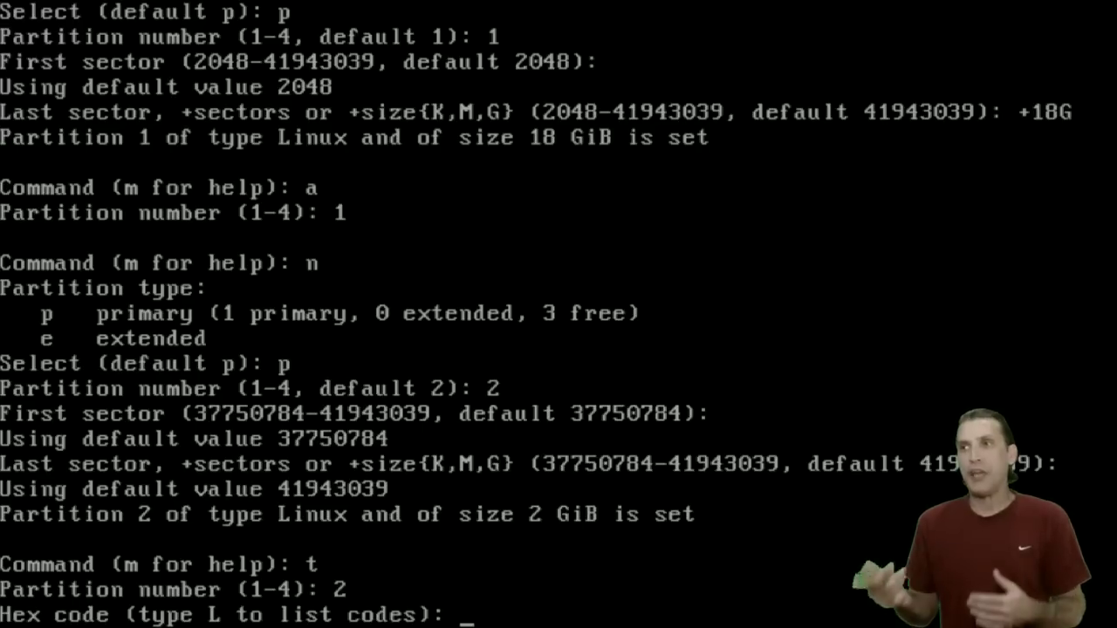
text(82)
key(Return)
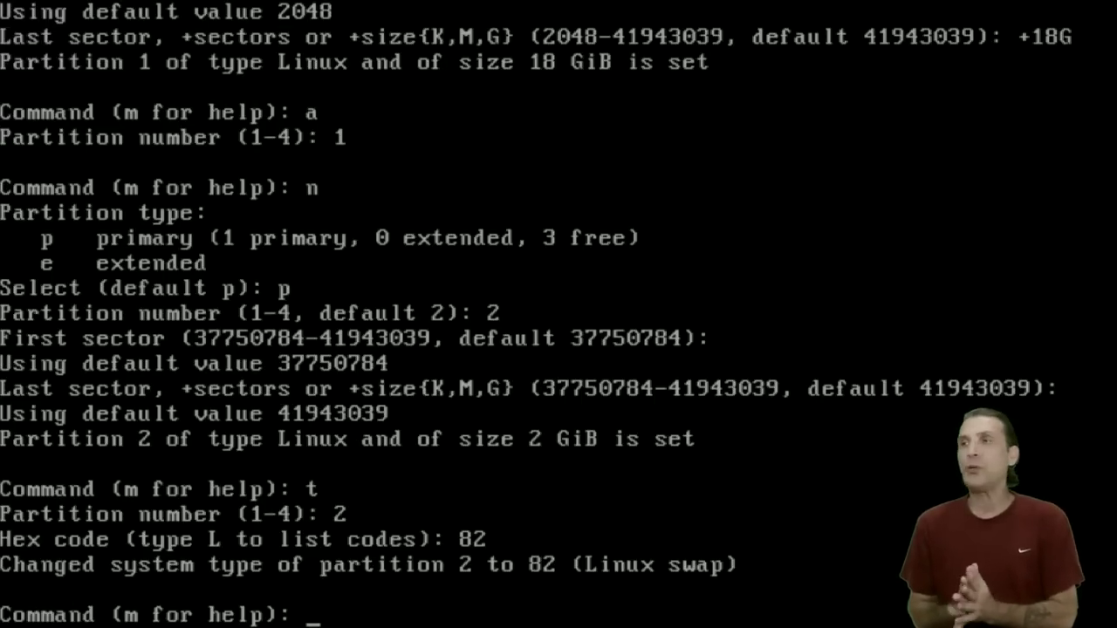
Write the partition table to disk and list the partitions with fdisk -l to verify.
text(w)
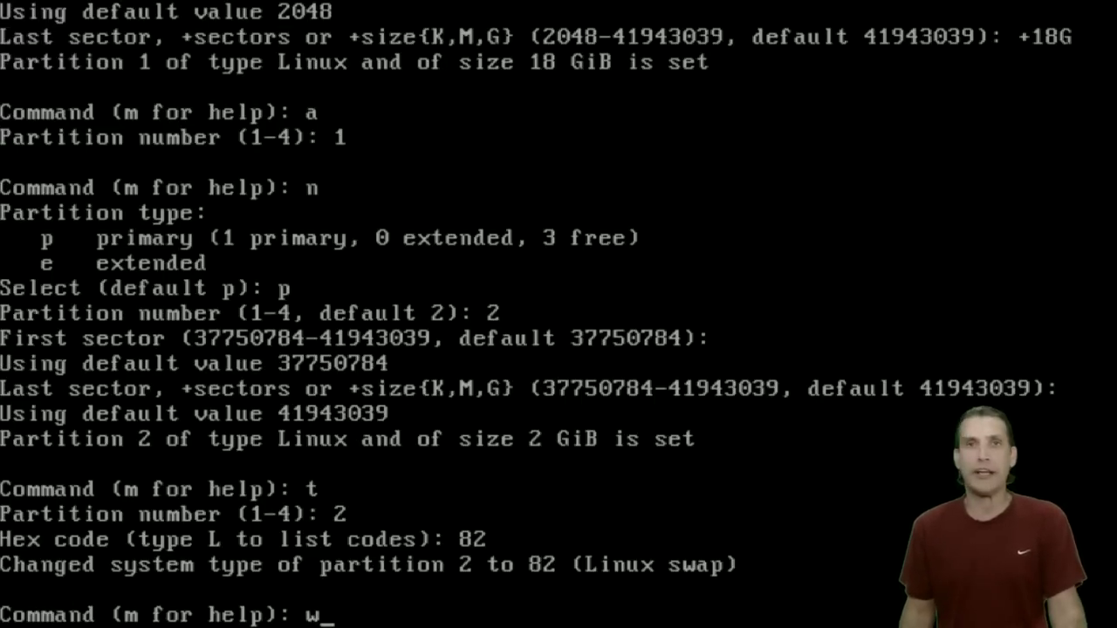
key(Return)
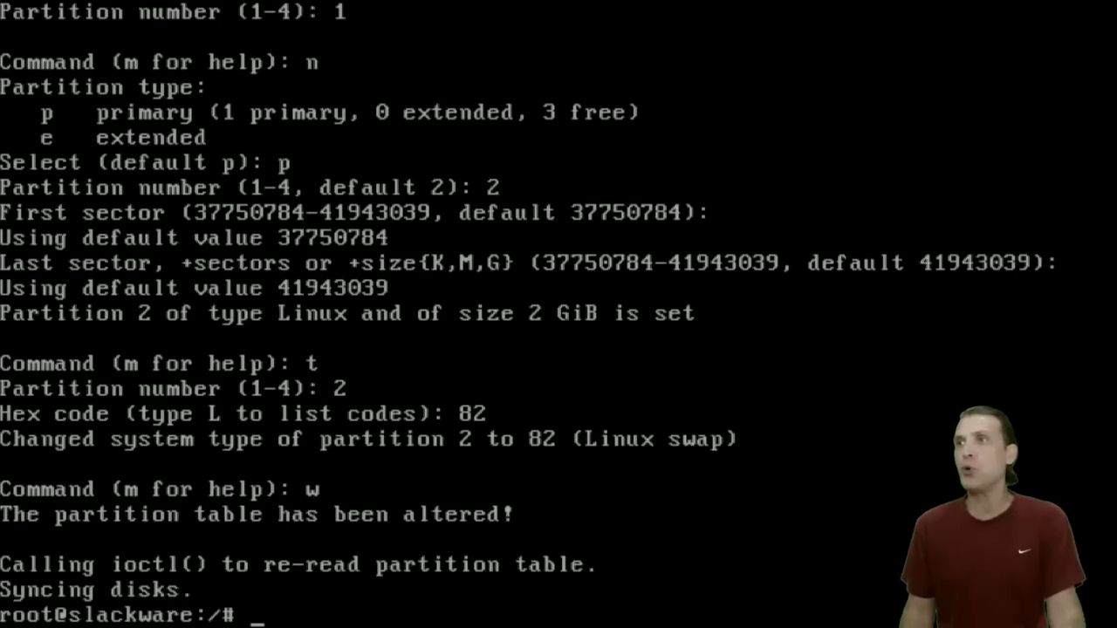
text(fdis)
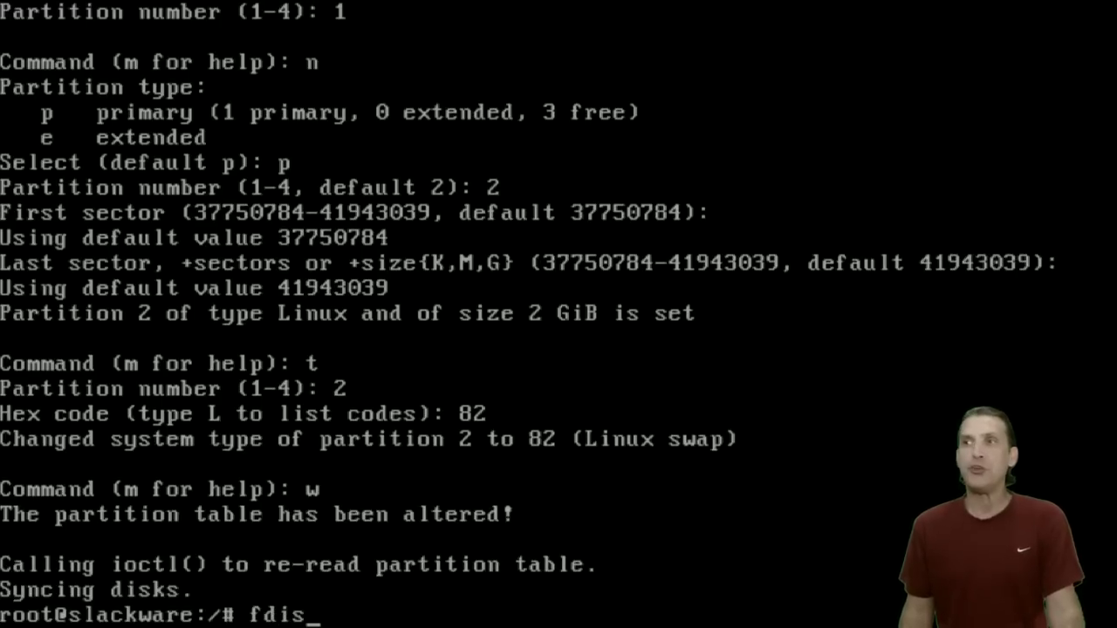
text(k -l)
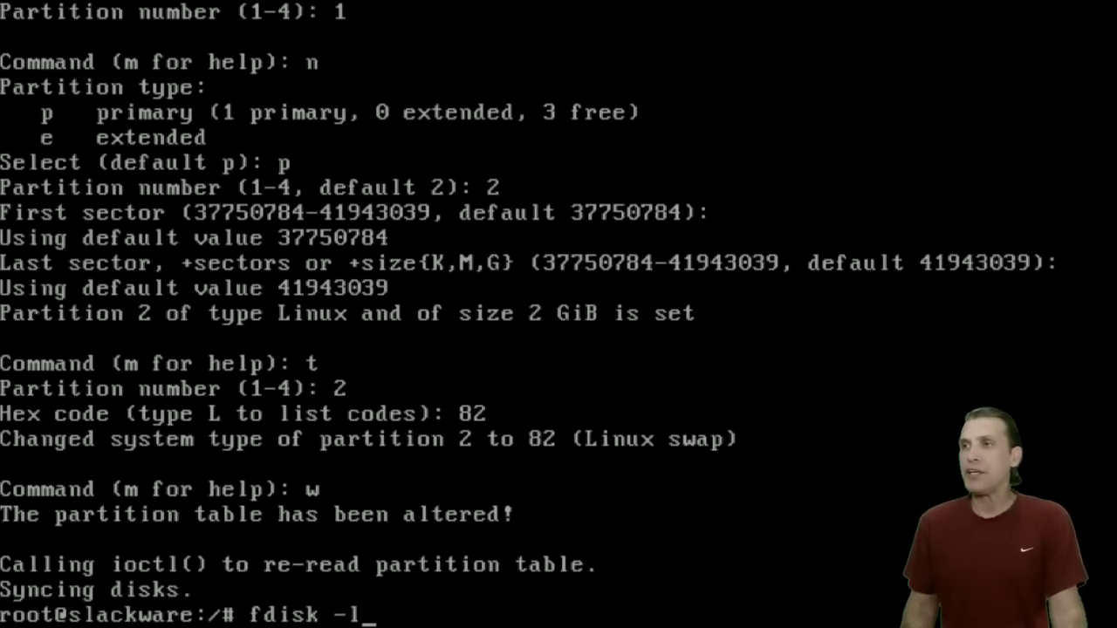
key(Return)
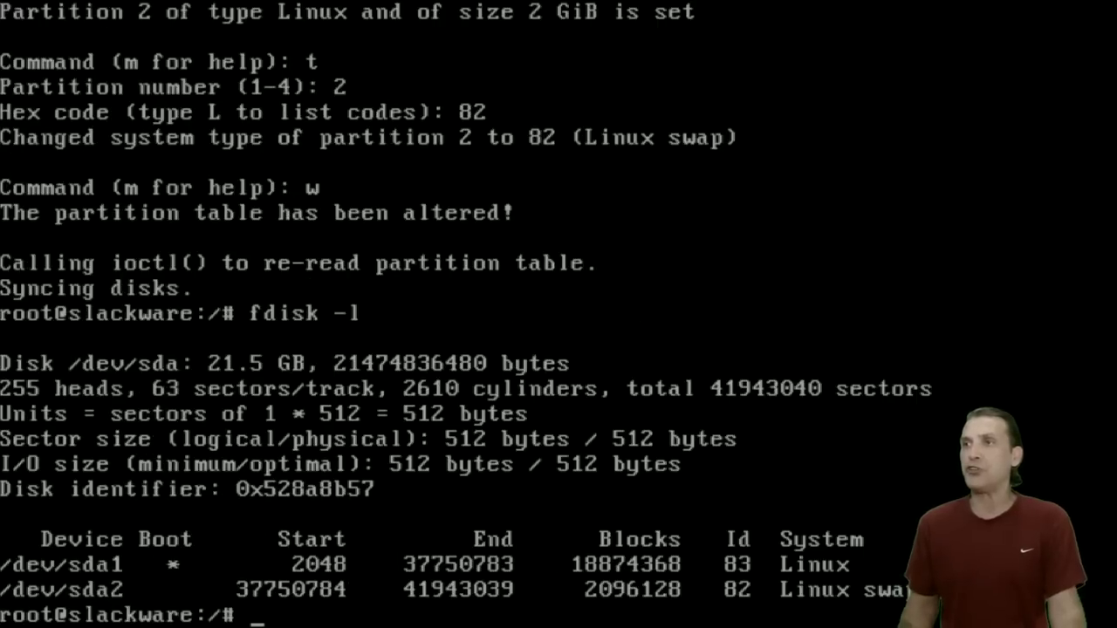
Run setup and configure /dev/sda2 as swap via ADDSWAP, skipping the bad-block check.
text(se)
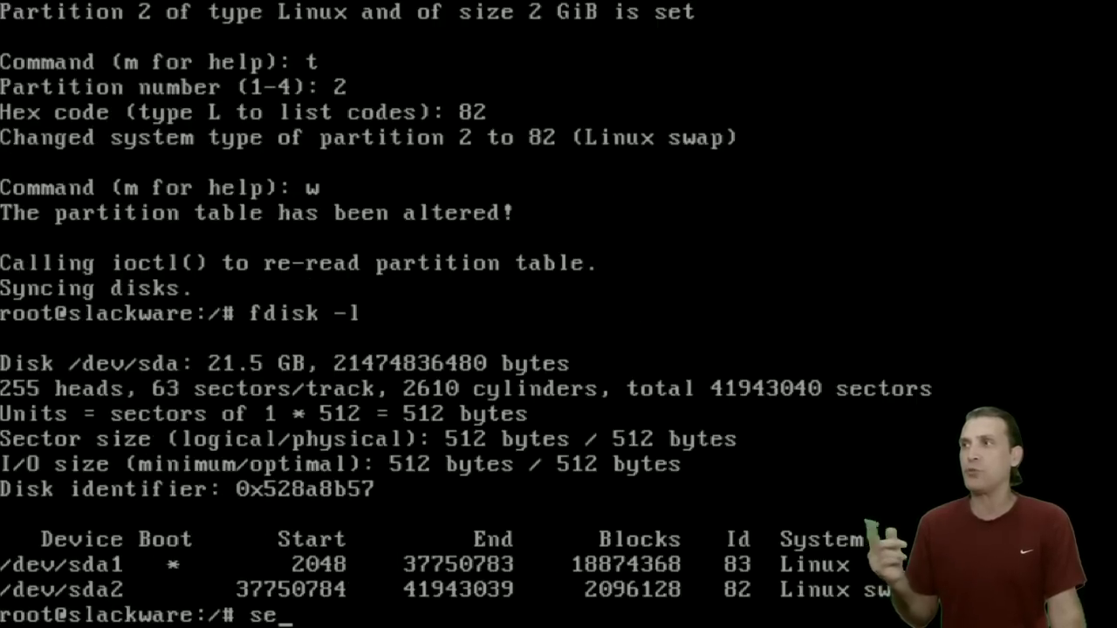
text(tup)
key(Return)
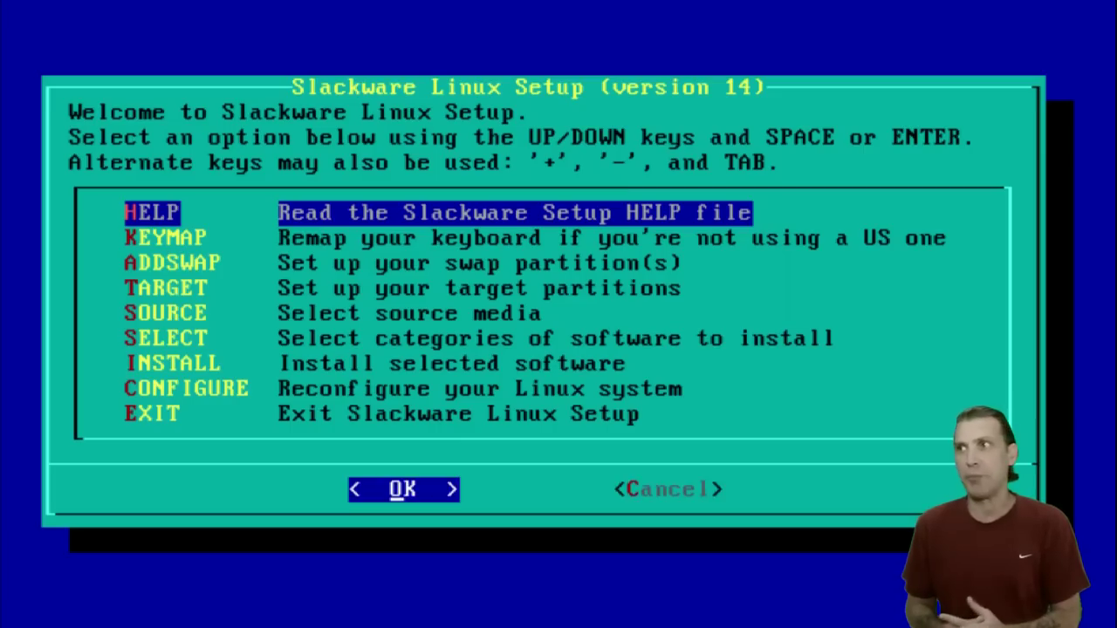
key(Down)
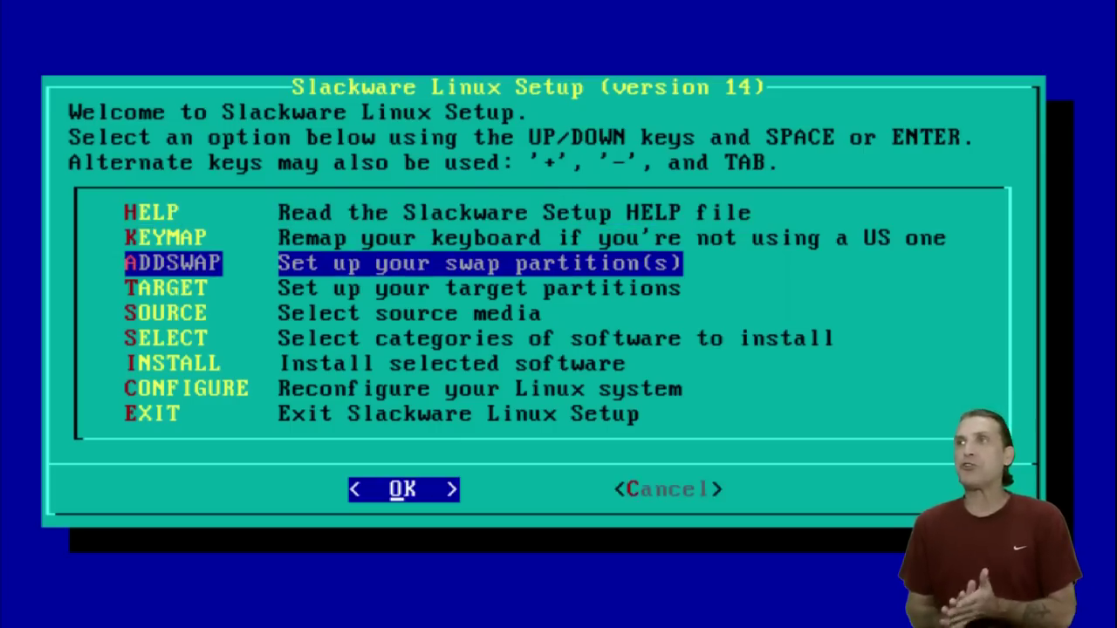
key(Return)
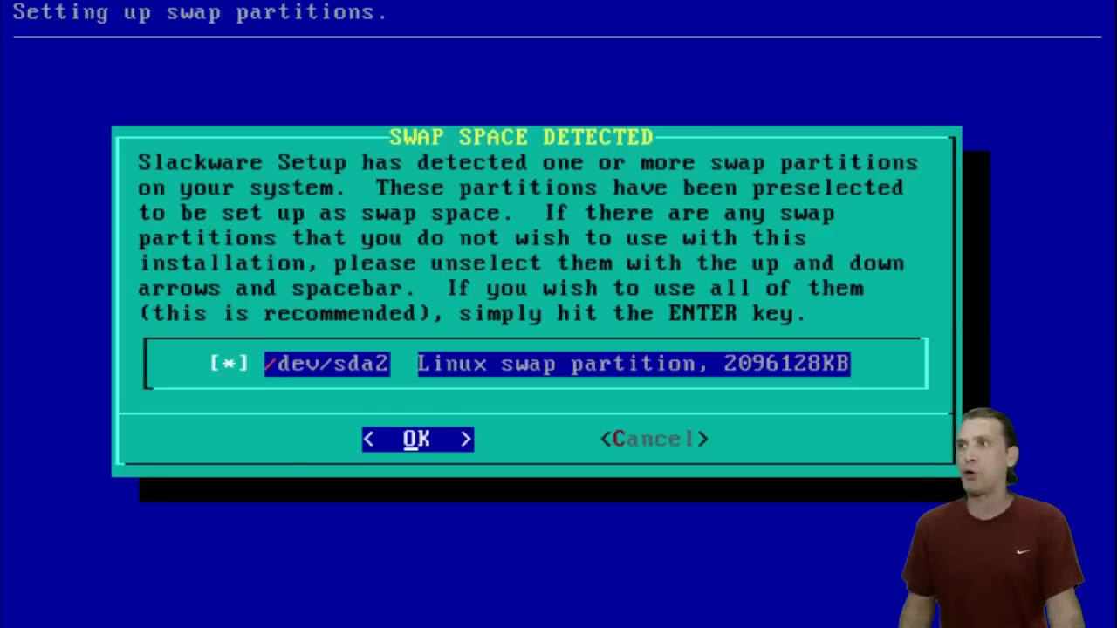
key(Return)
key(Return)
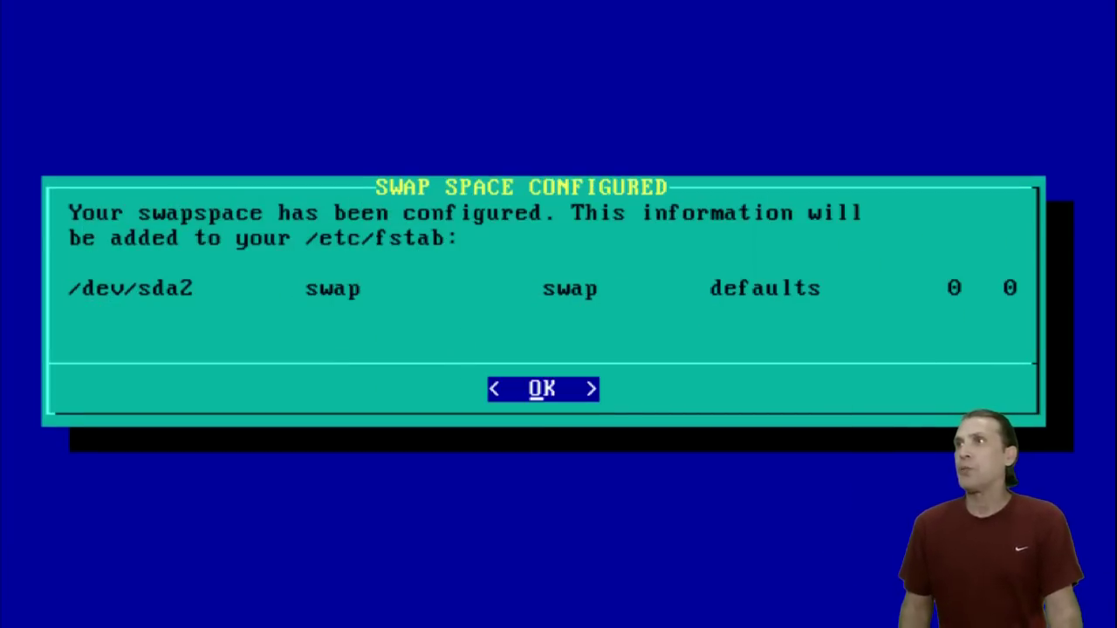
key(Return)
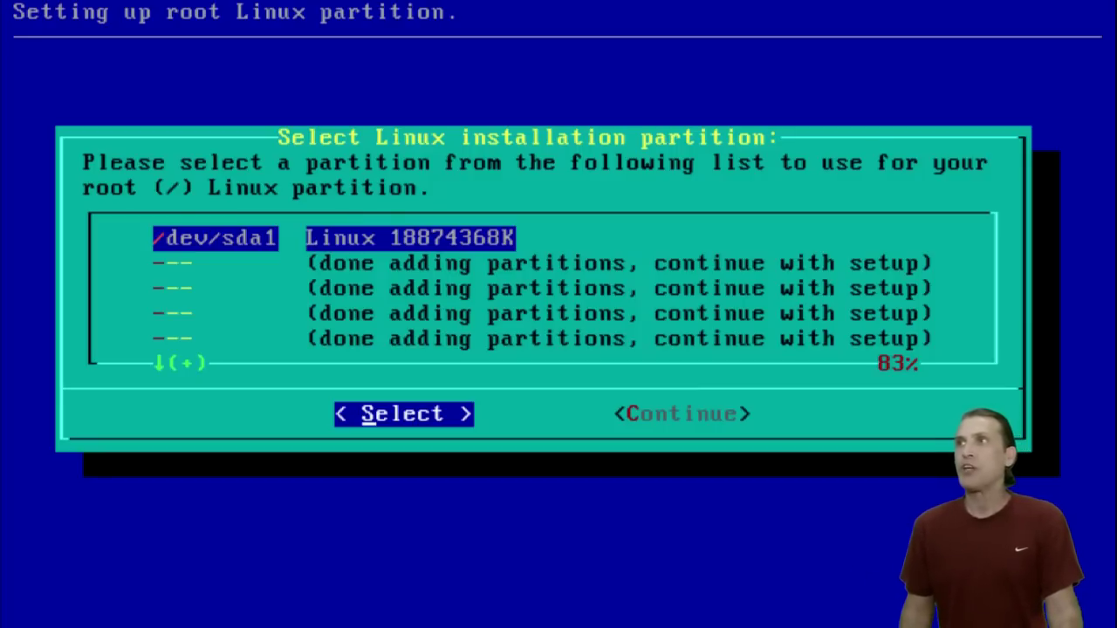
Format /dev/sda1 as ext4 and add it to /etc/fstab as the root partition.
key(Return)
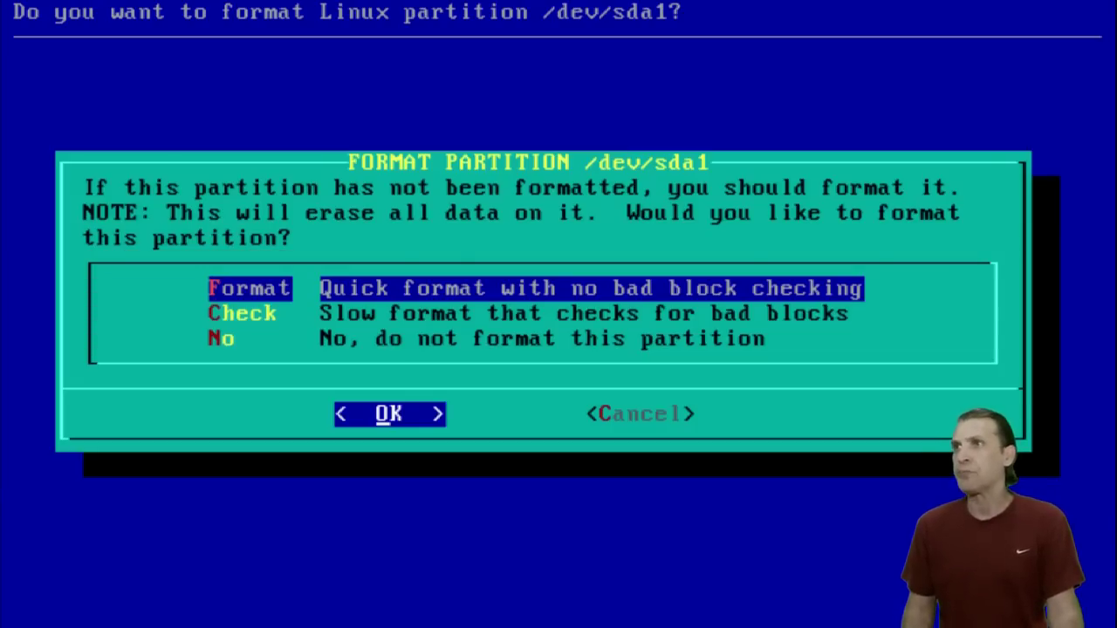
key(Return)
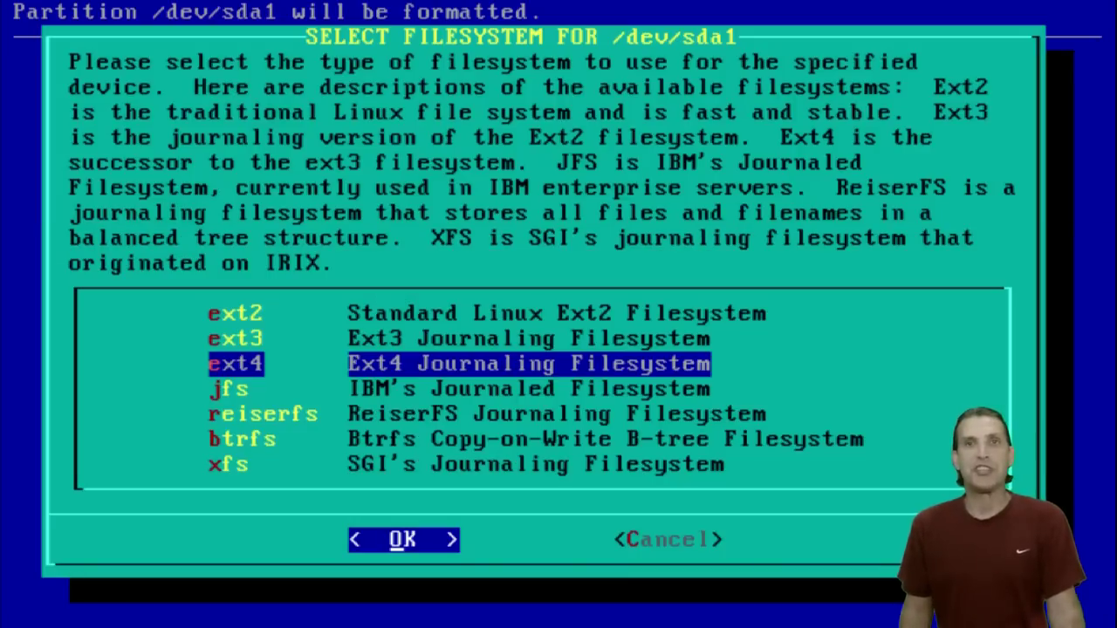
key(Return)
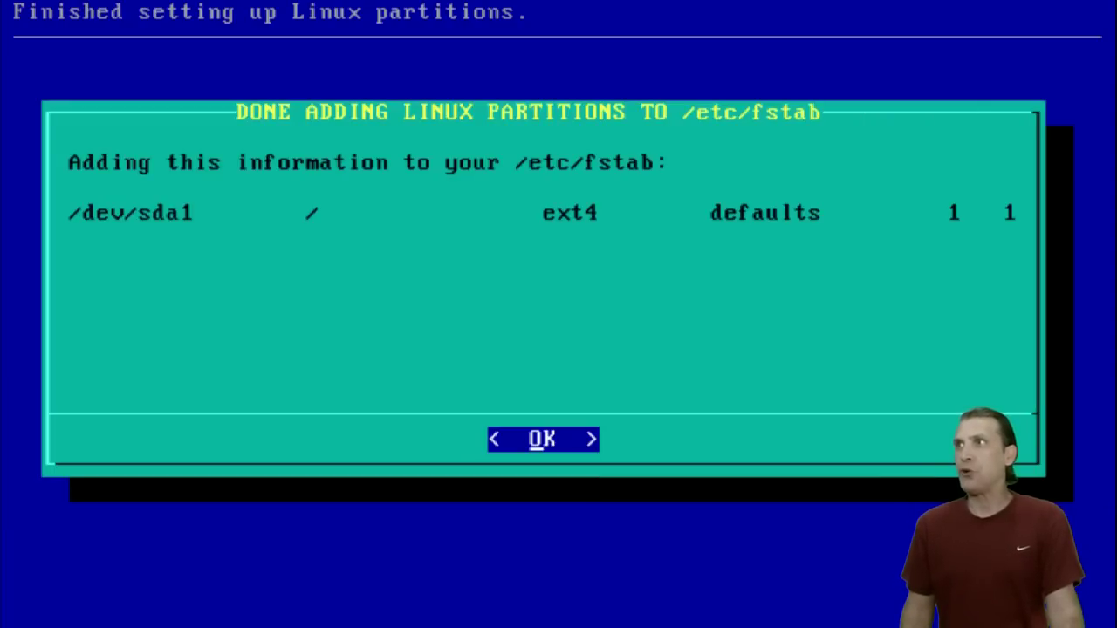
key(Return)
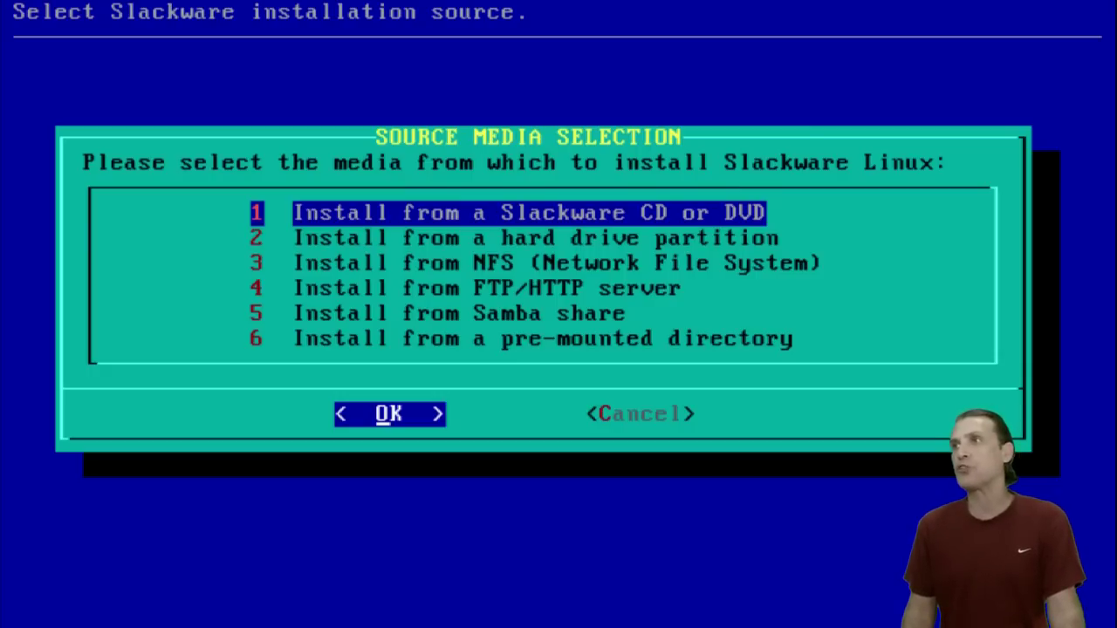
Install from CD/DVD with auto scan, keeping the preselected package series, in full mode.
key(Return)
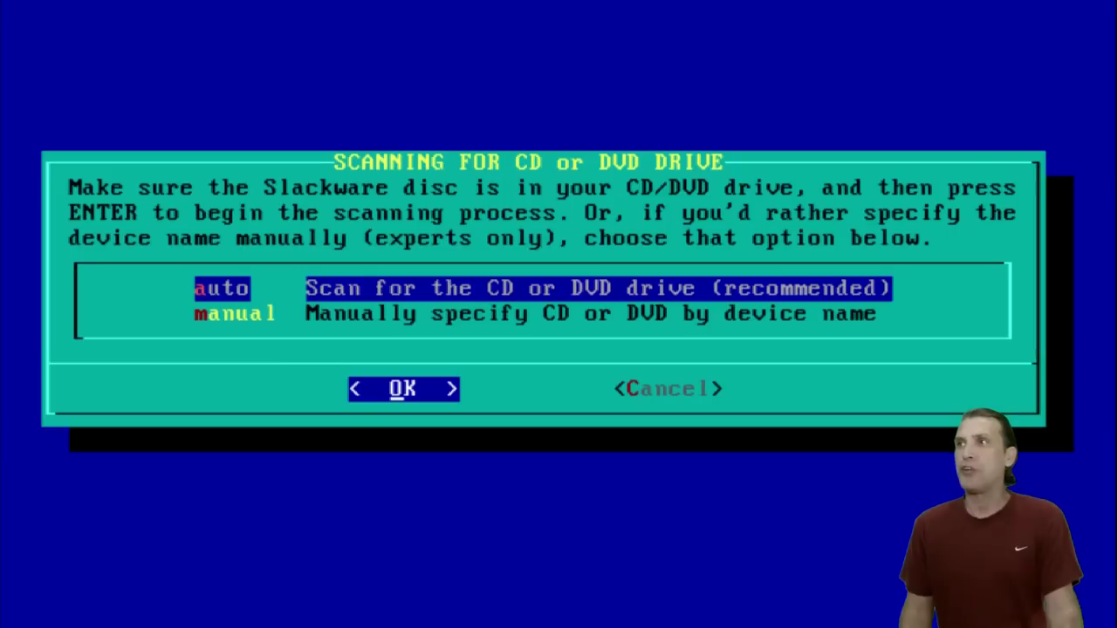
key(Return)
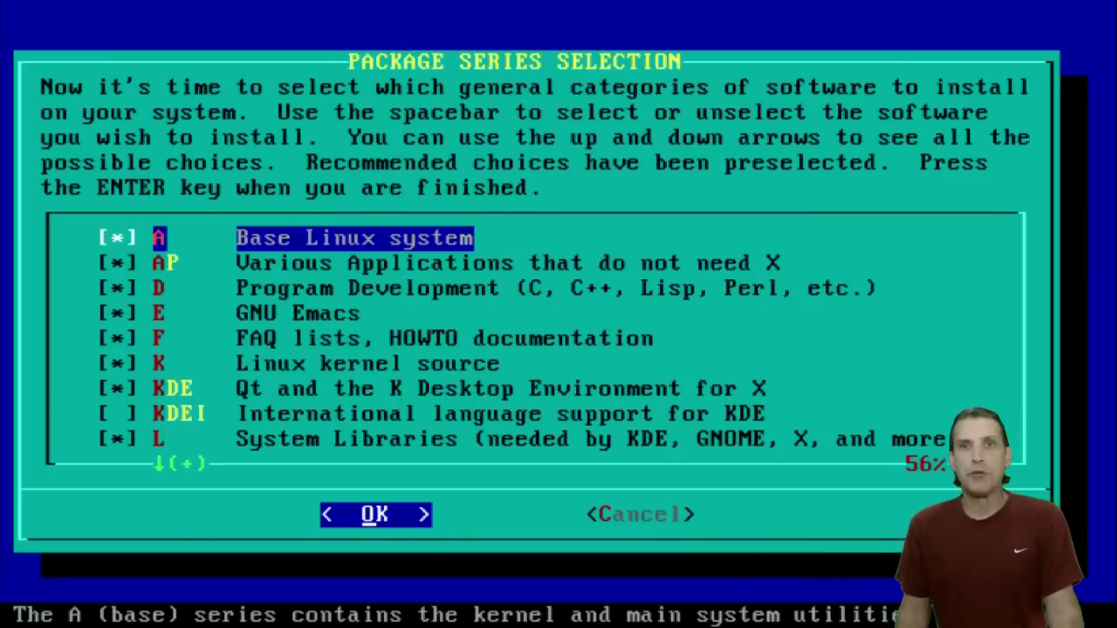
key(Down)
key(Down)
key(Down)
key(Down)
key(Down)
key(Down)
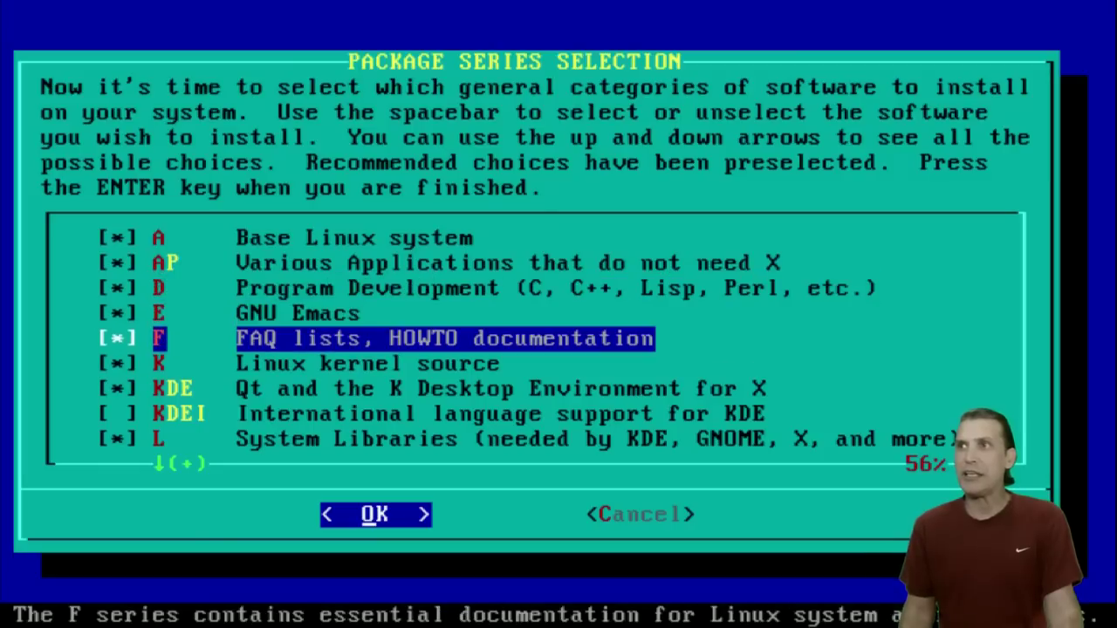
key(Down)
key(Down)
key(Down)
key(Down)
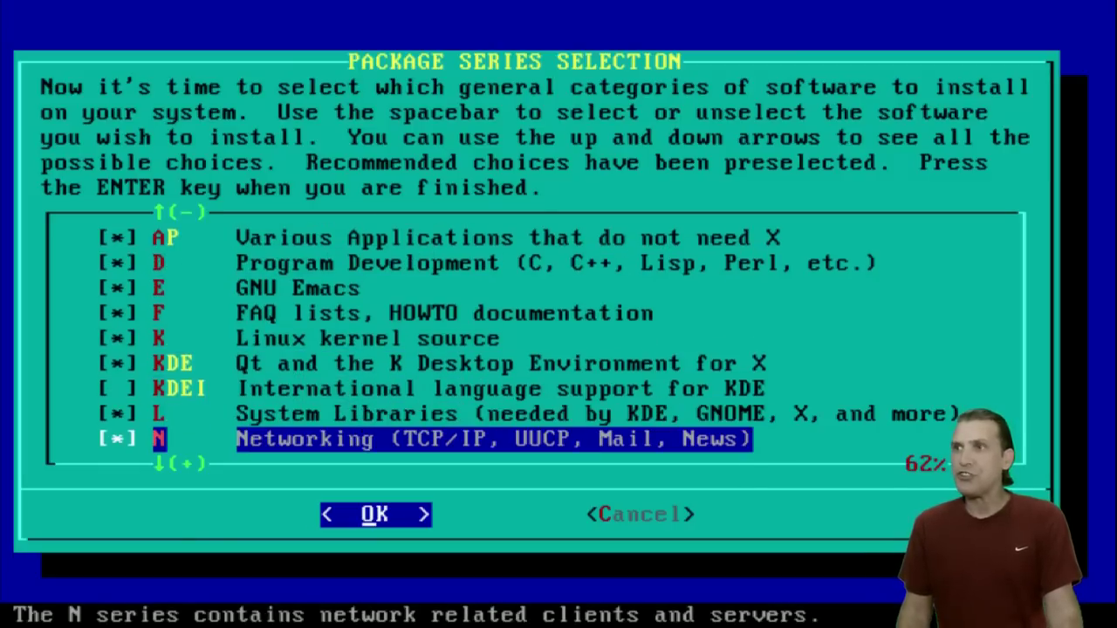
key(Down)
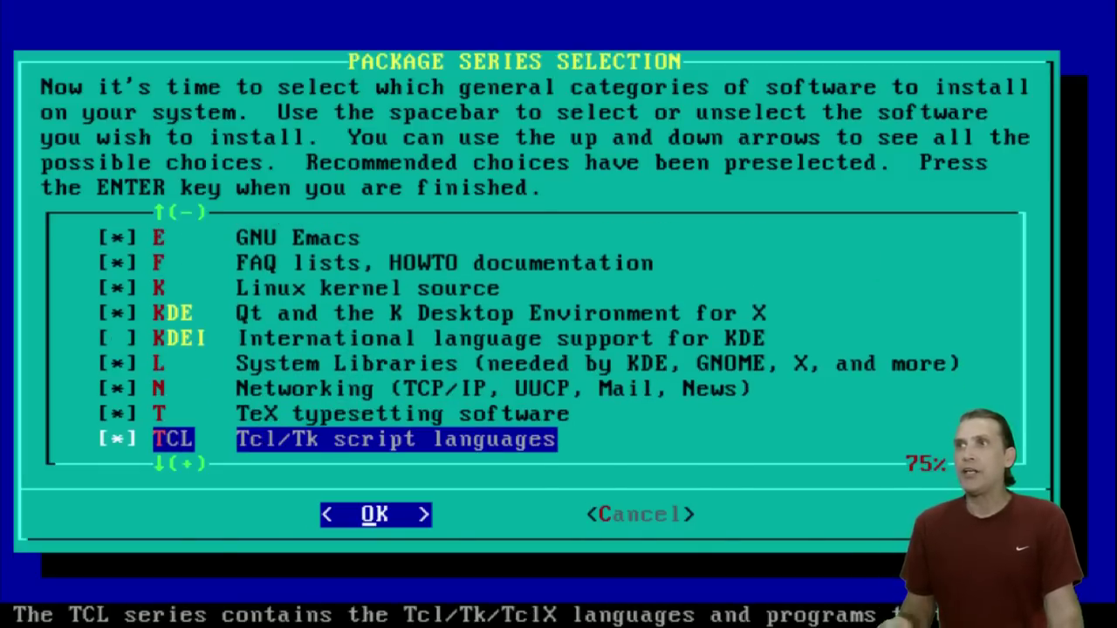
key(Down)
key(Down)
key(Down)
key(Down)
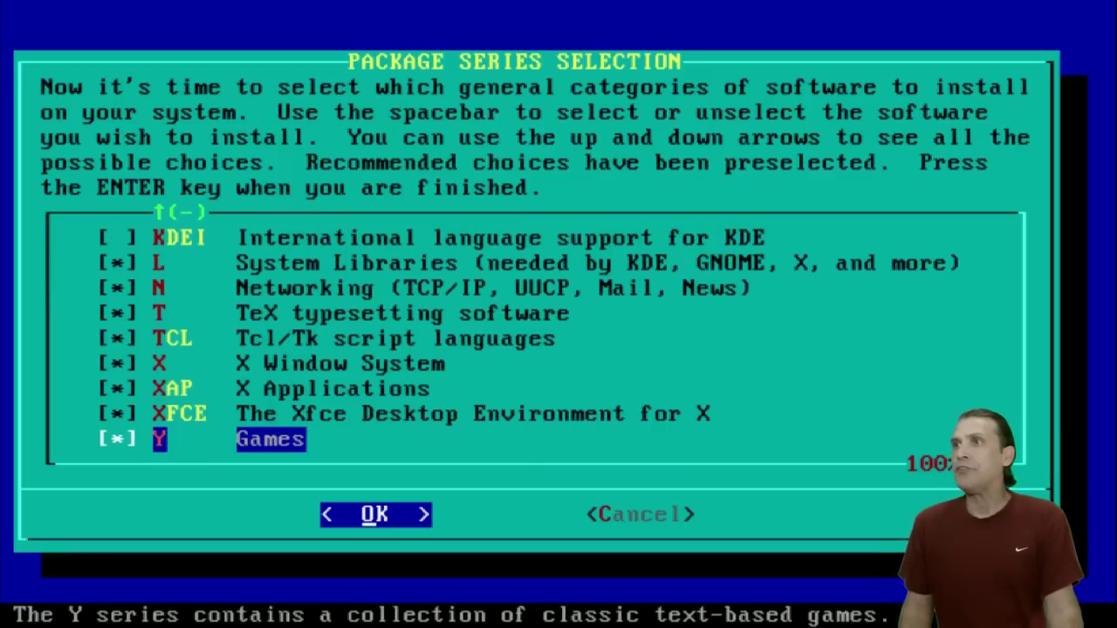
key(Return)
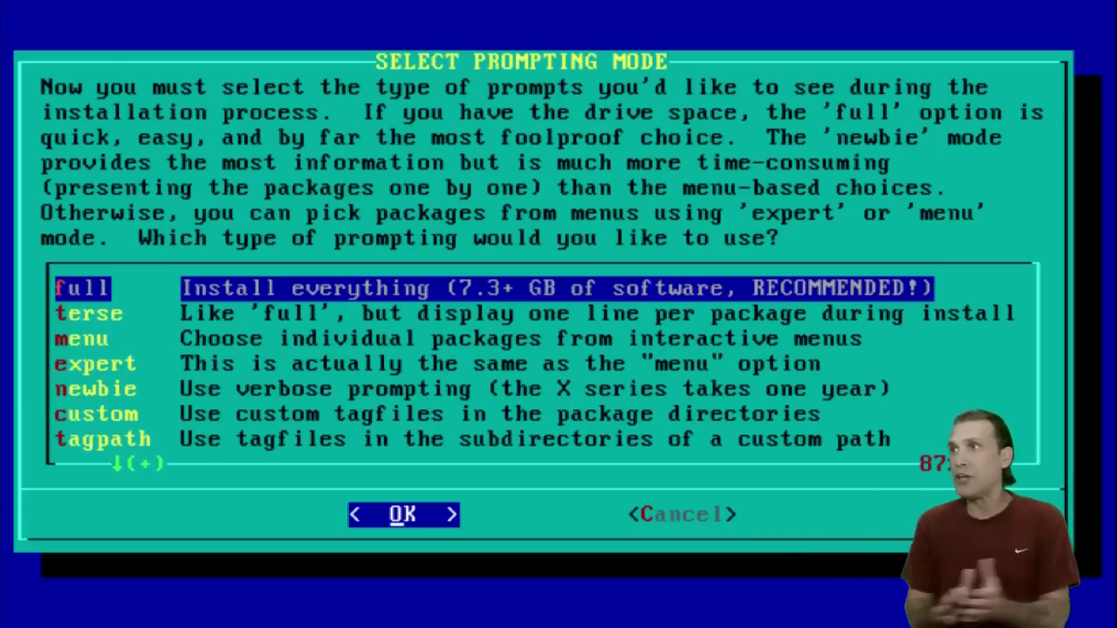
key(Return)
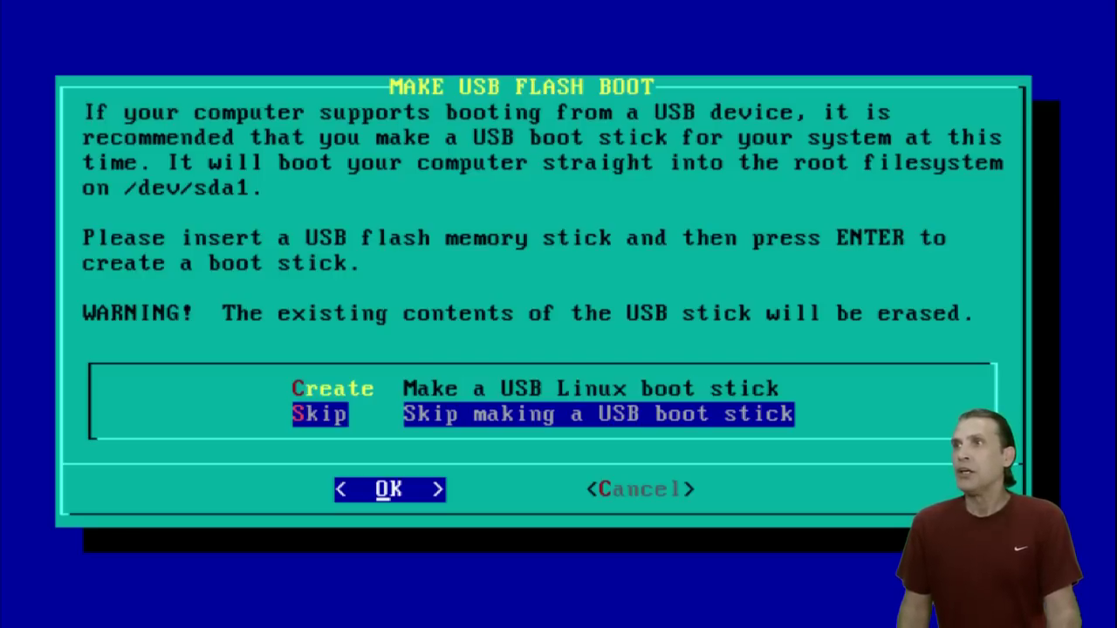
Skip making a USB flash boot stick.
key(Return)
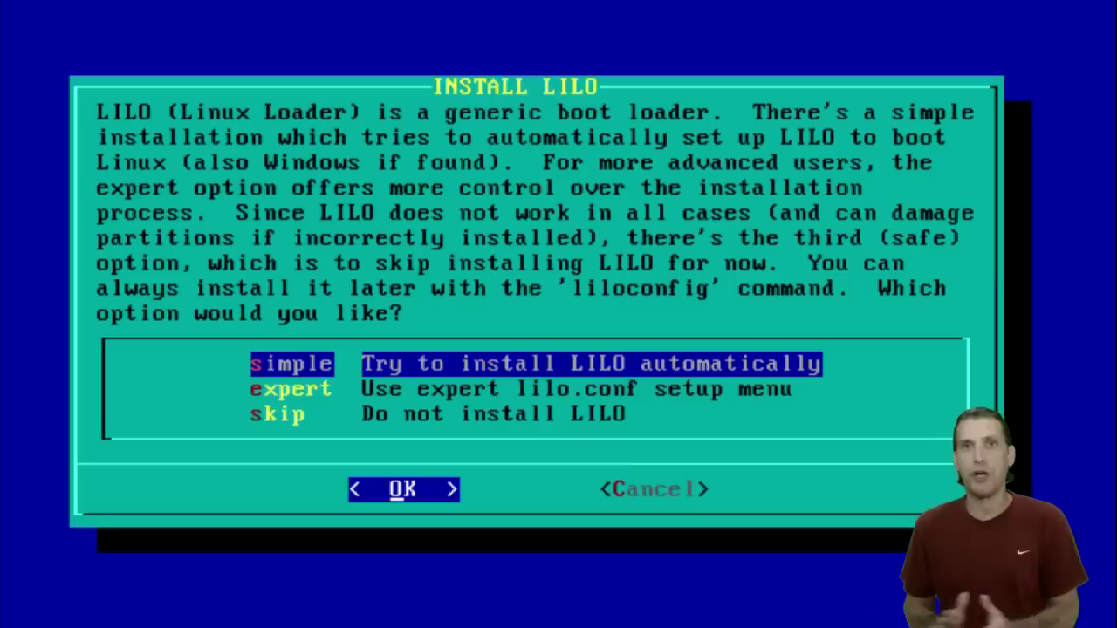
Install LILO in simple mode to the MBR with standard console, no extra parameters, no UTF-8.
key(Return)
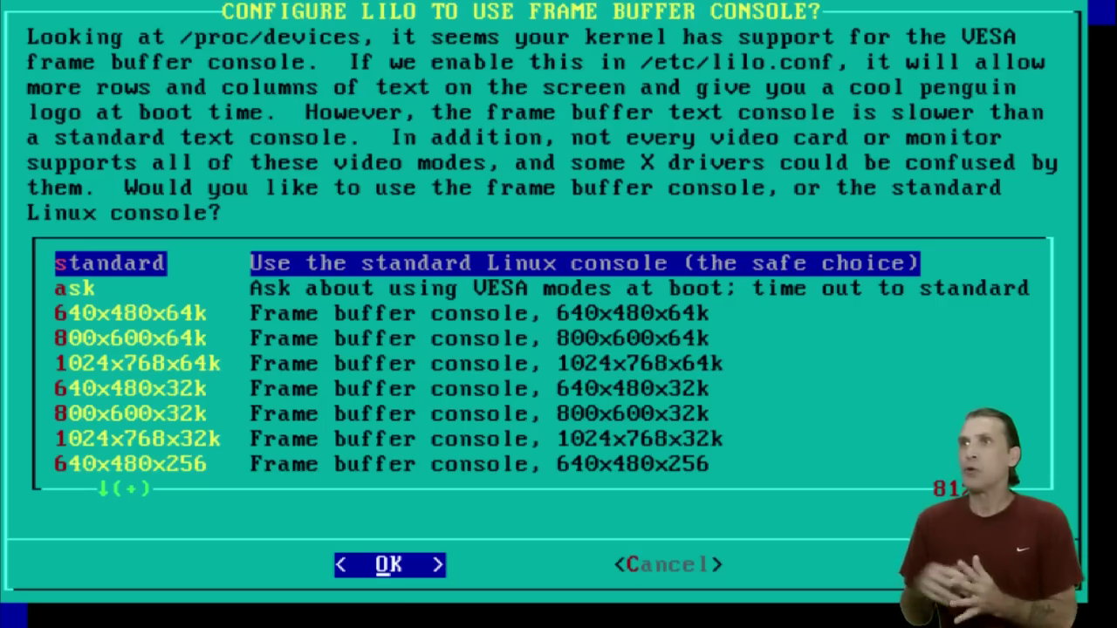
key(Return)
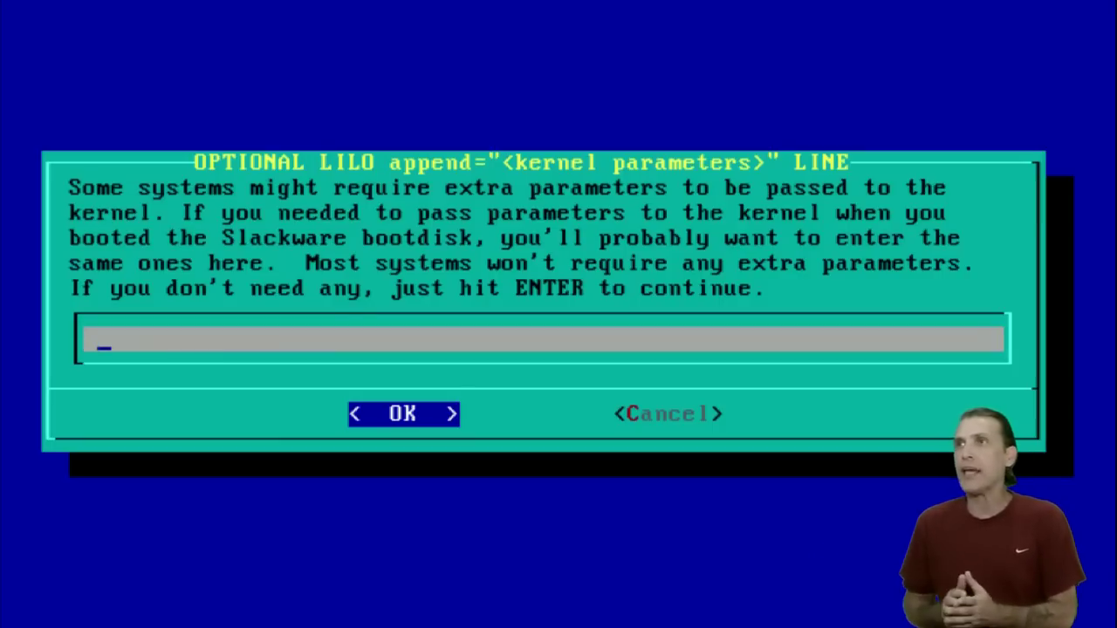
key(Return)
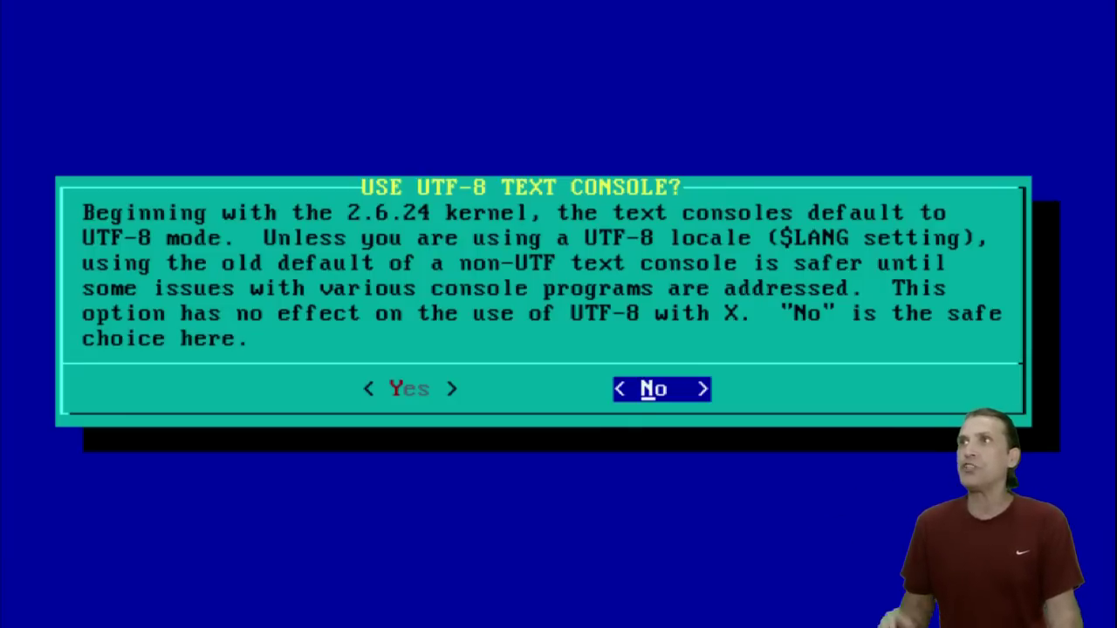
key(Return)
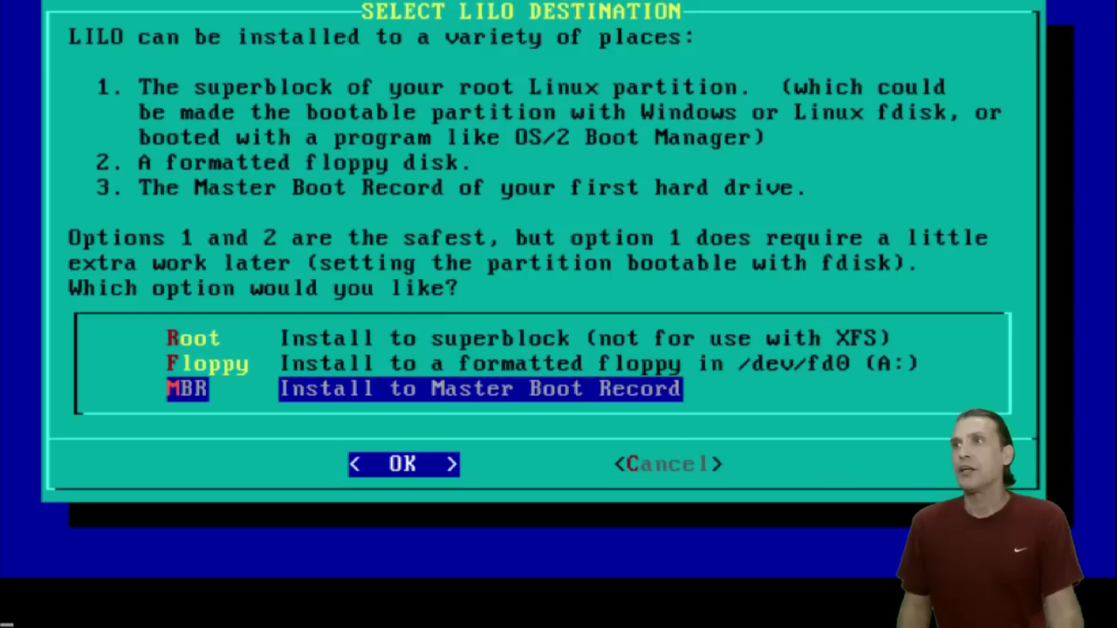
key(Return)
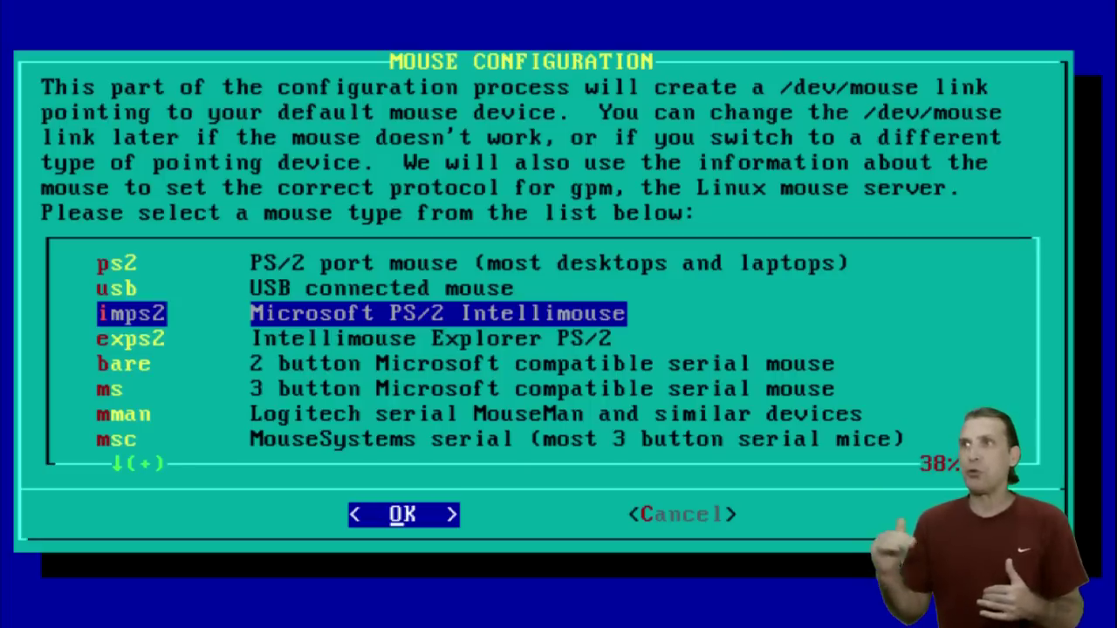
Accept the imps2 mouse type and load gpm at boot.
key(Return)
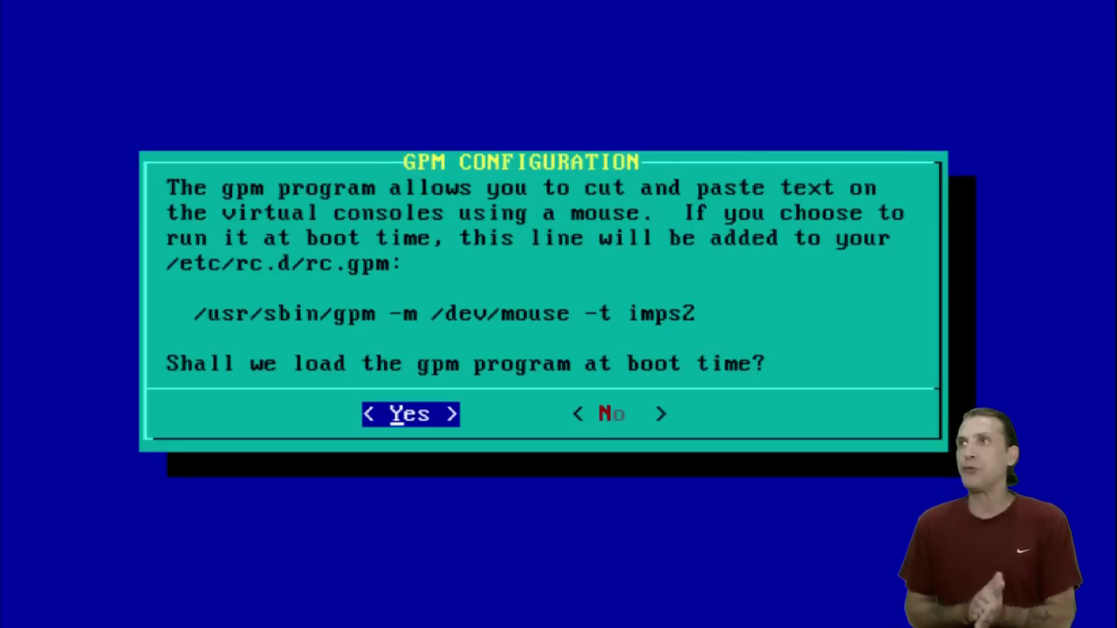
key(Return)
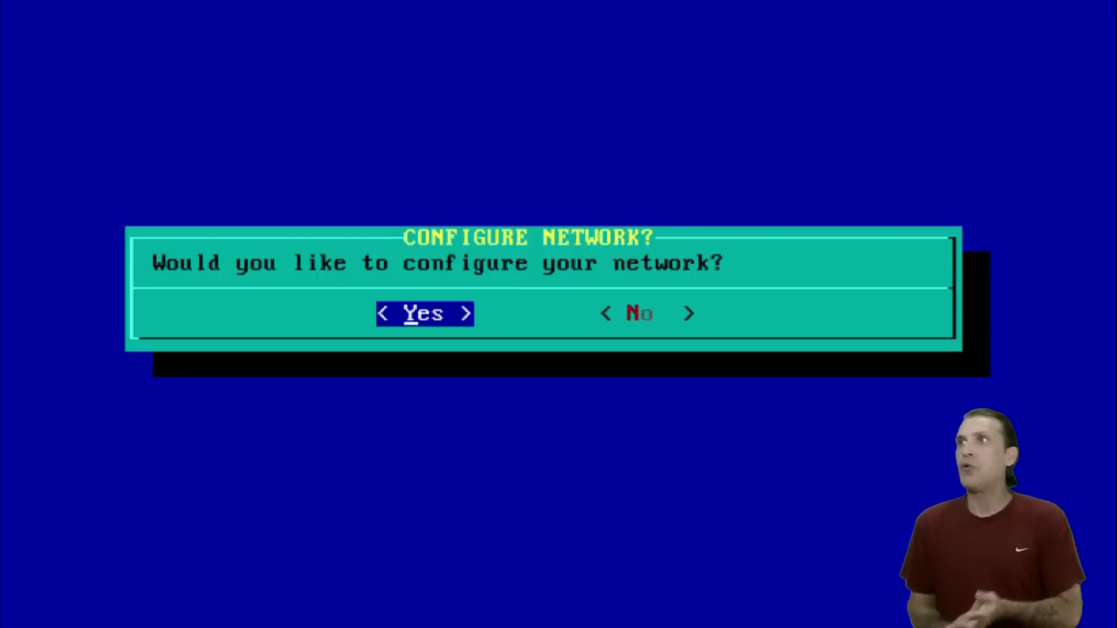
Configure networking with hostname vbox, no domain name, and NetworkManager.
key(Return)
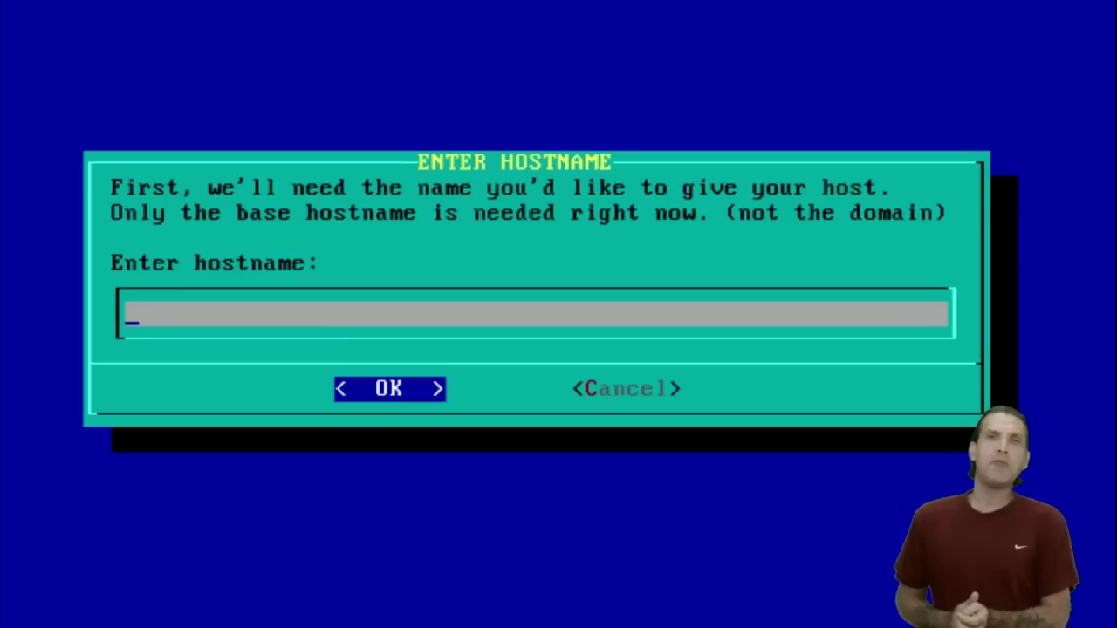
text(vb)
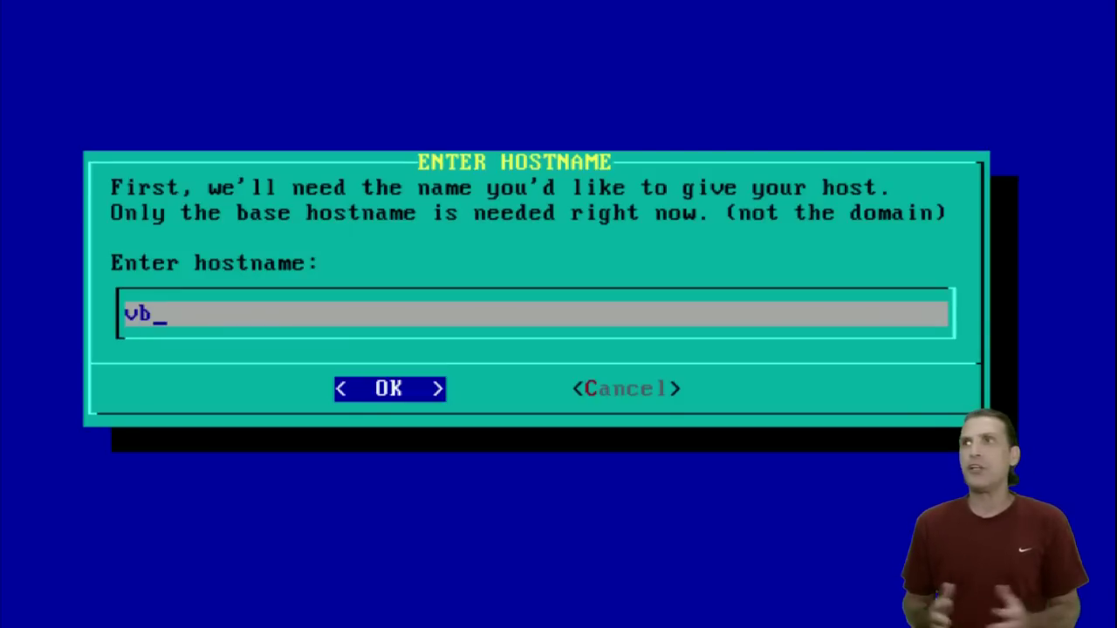
text(ox)
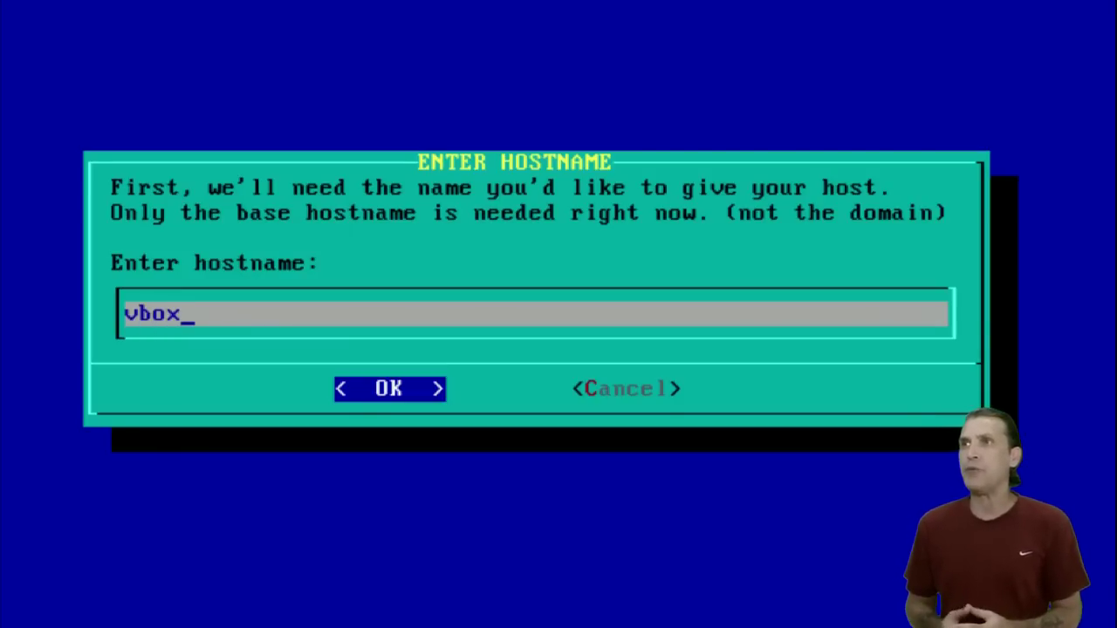
key(Return)
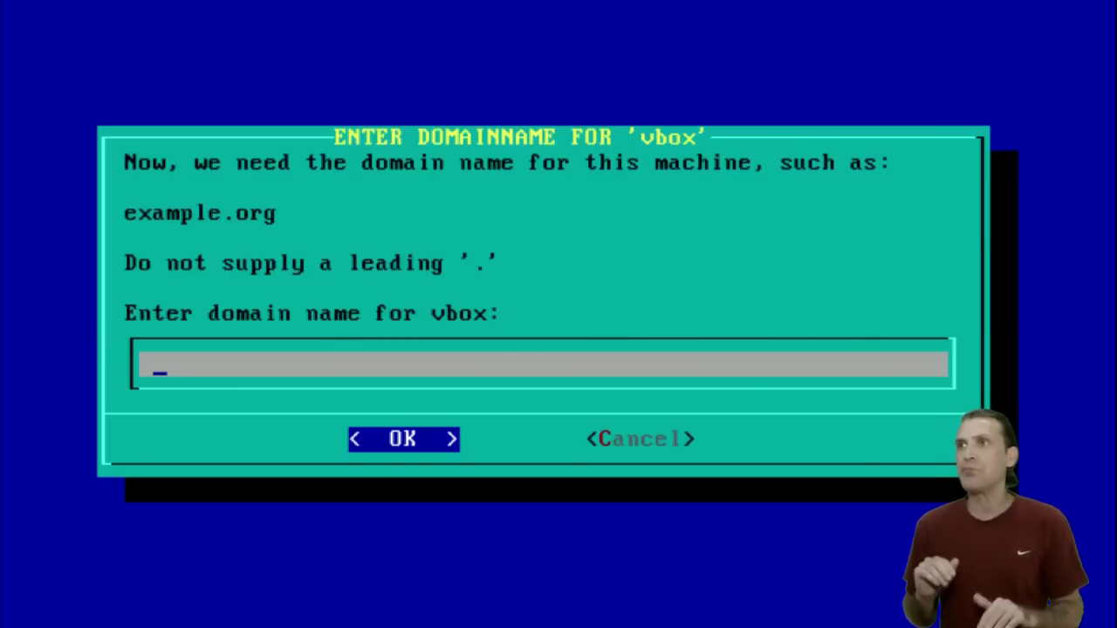
key(Return)
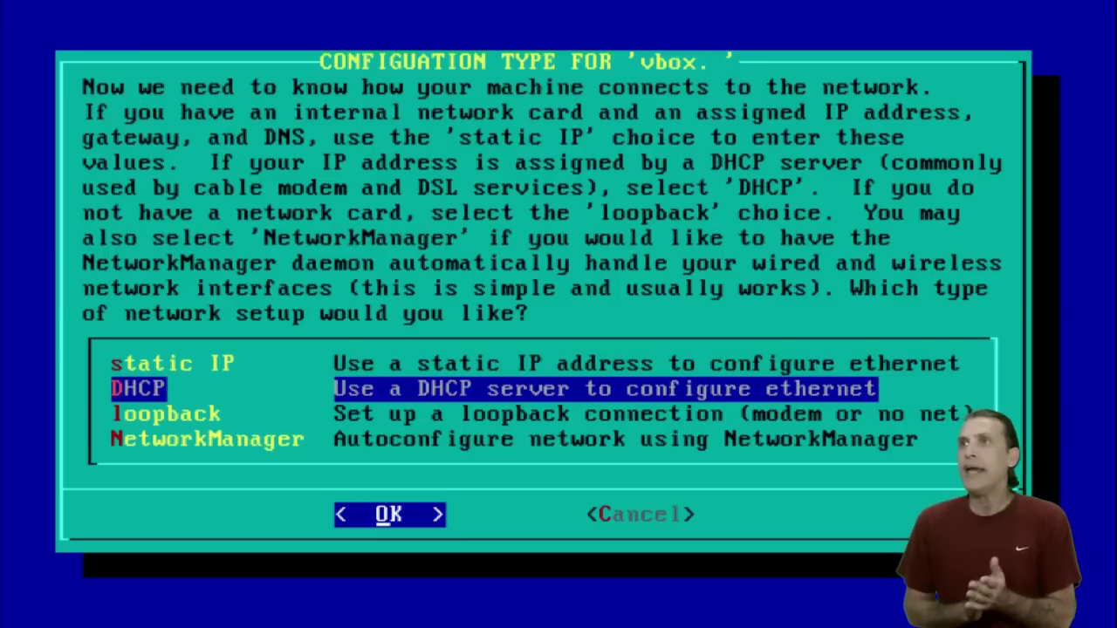
key(Down)
key(Down)
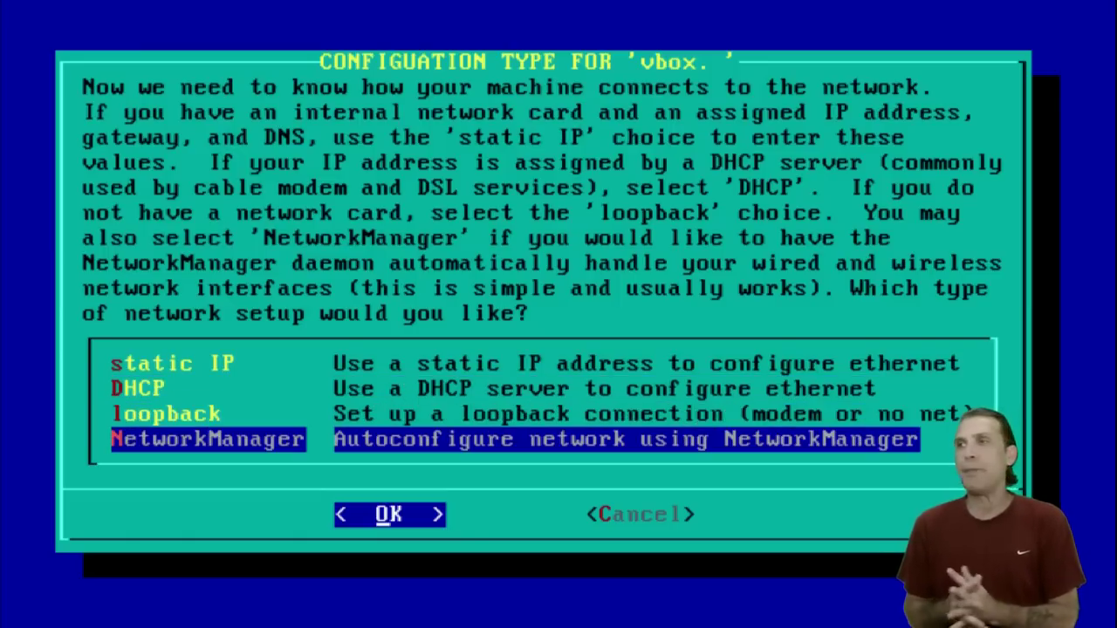
key(Return)
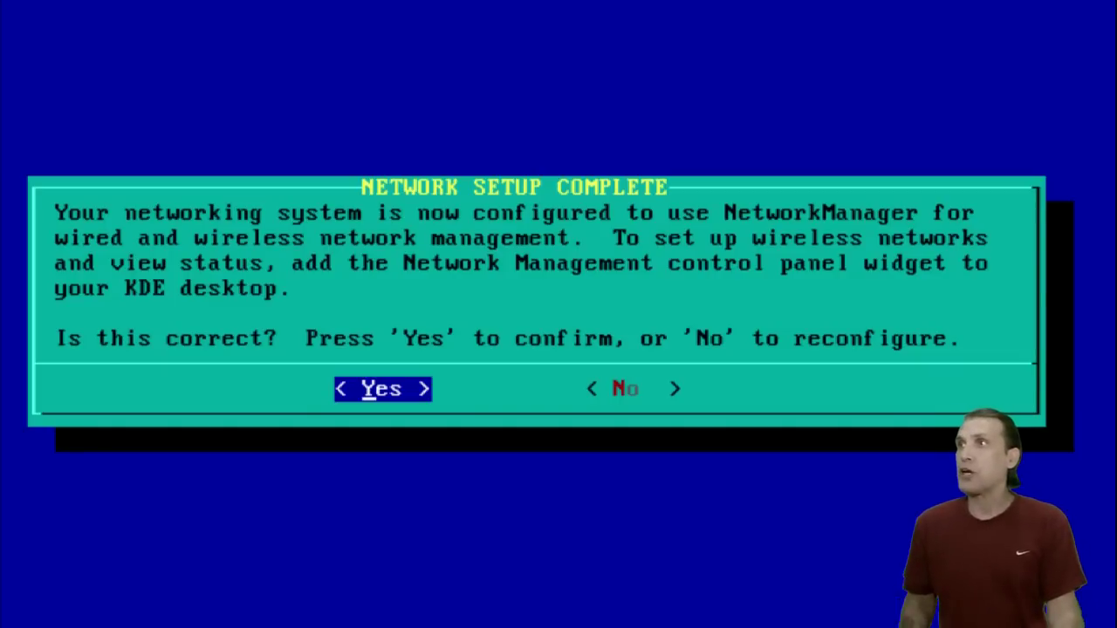
Confirm the network setup, keep the default startup services, skip custom fonts, and set the hardware clock to UTC.
key(Return)
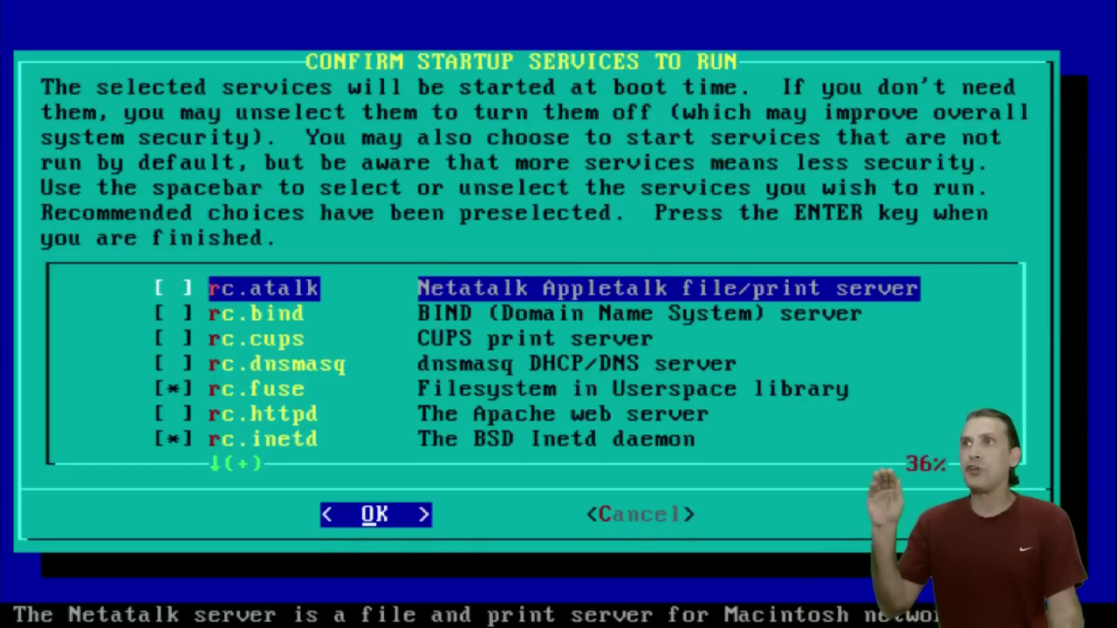
key(Return)
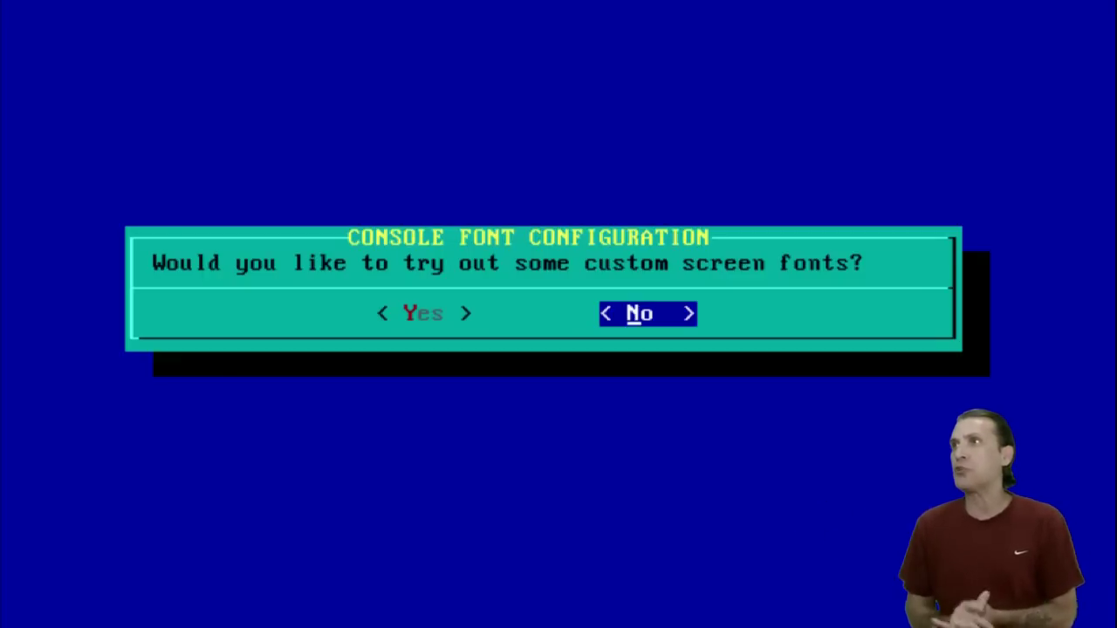
key(Return)
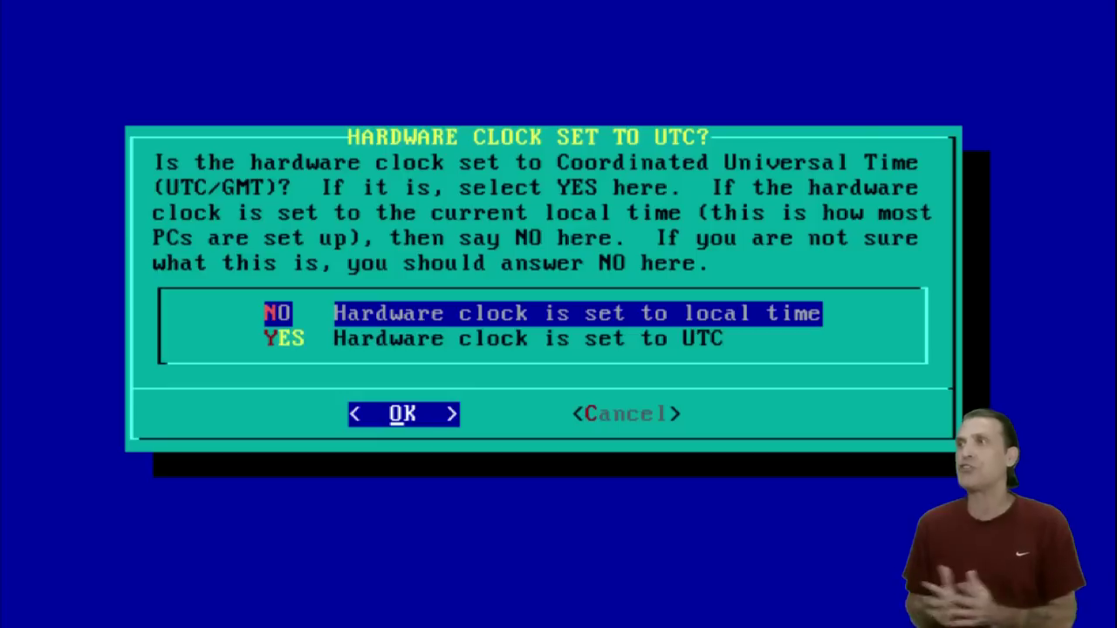
key(Down)
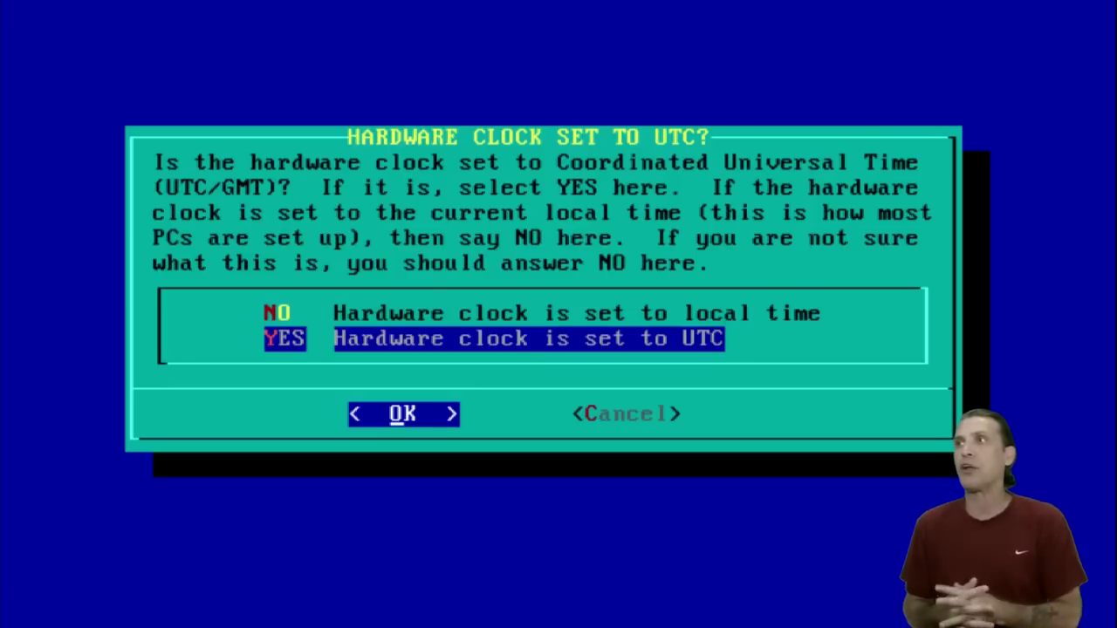
key(Return)
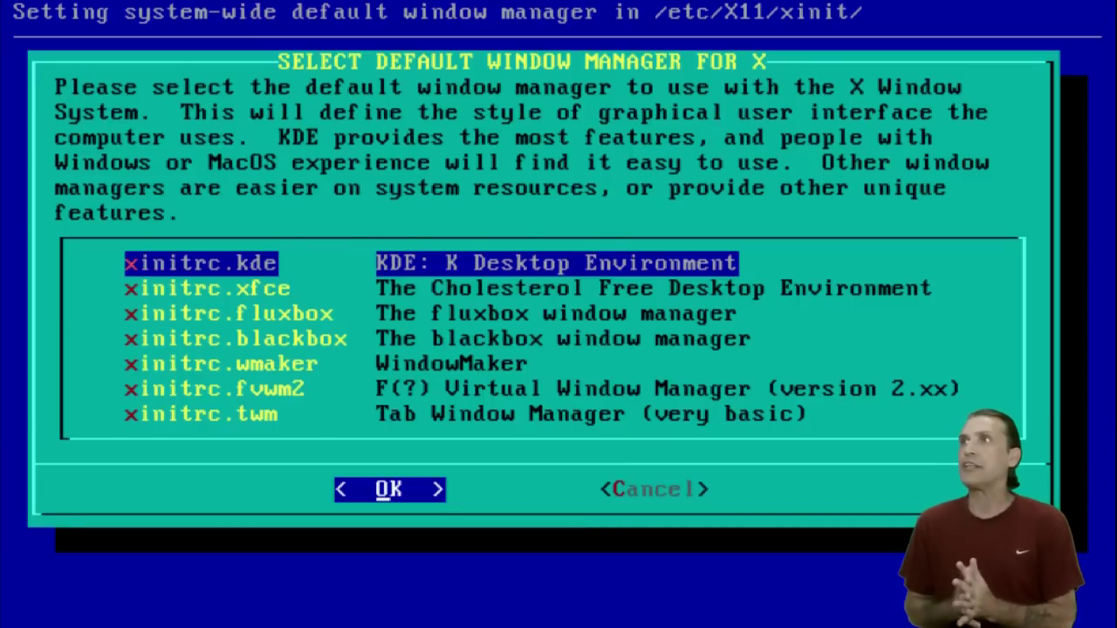
Browse the window manager list and choose initrc.xfce as the default.
key(Down)
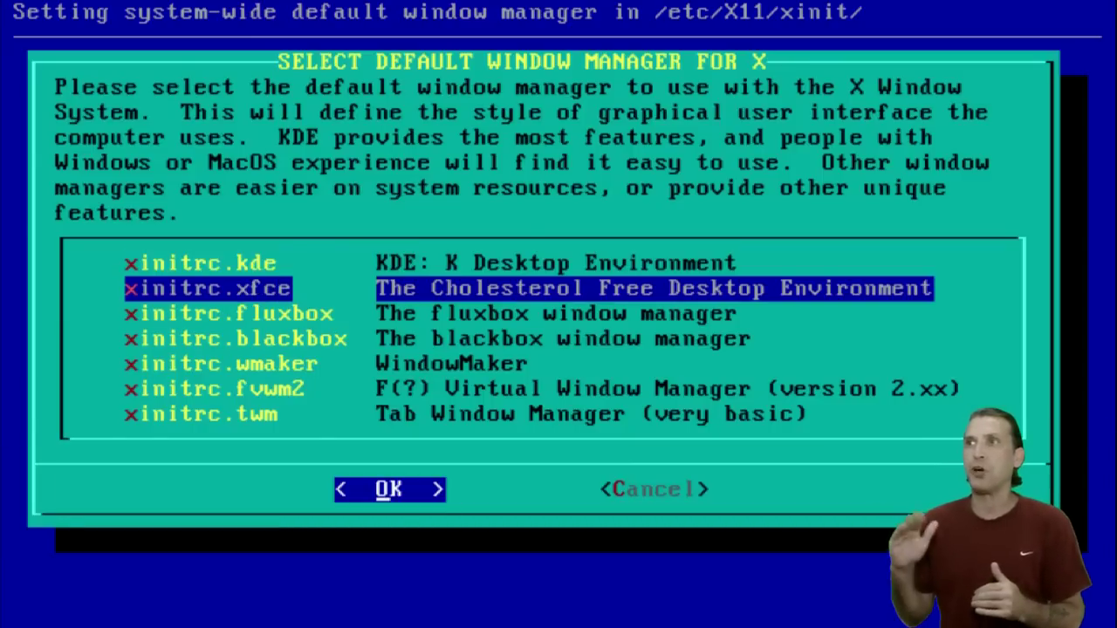
key(Down)
key(Down)
key(Down)
key(Down)
key(Down)
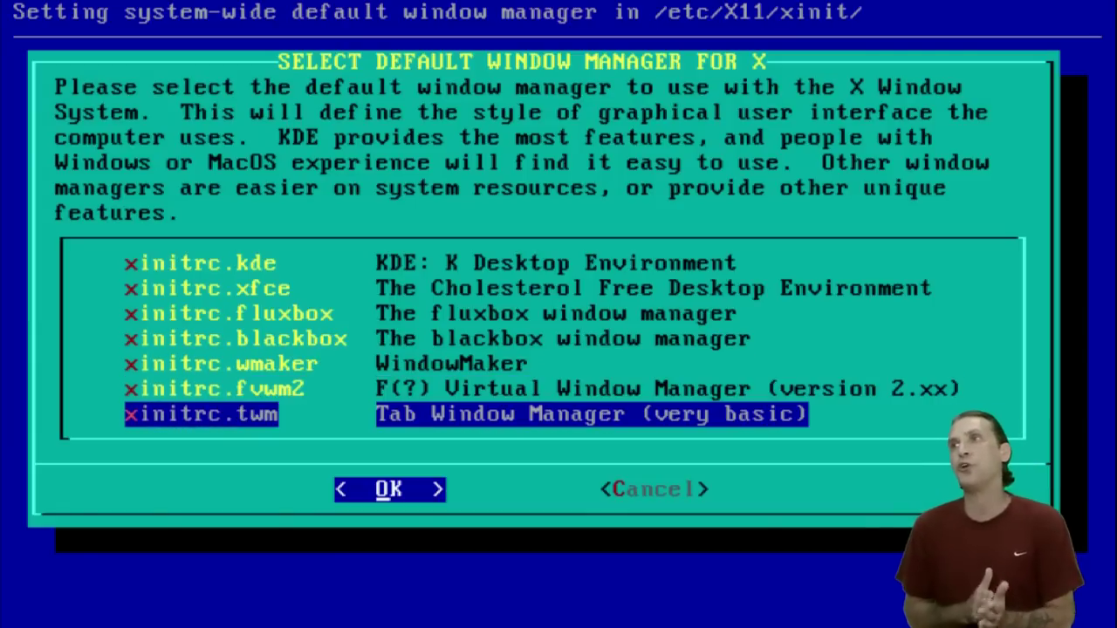
key(Up)
key(Up)
key(Up)
key(Up)
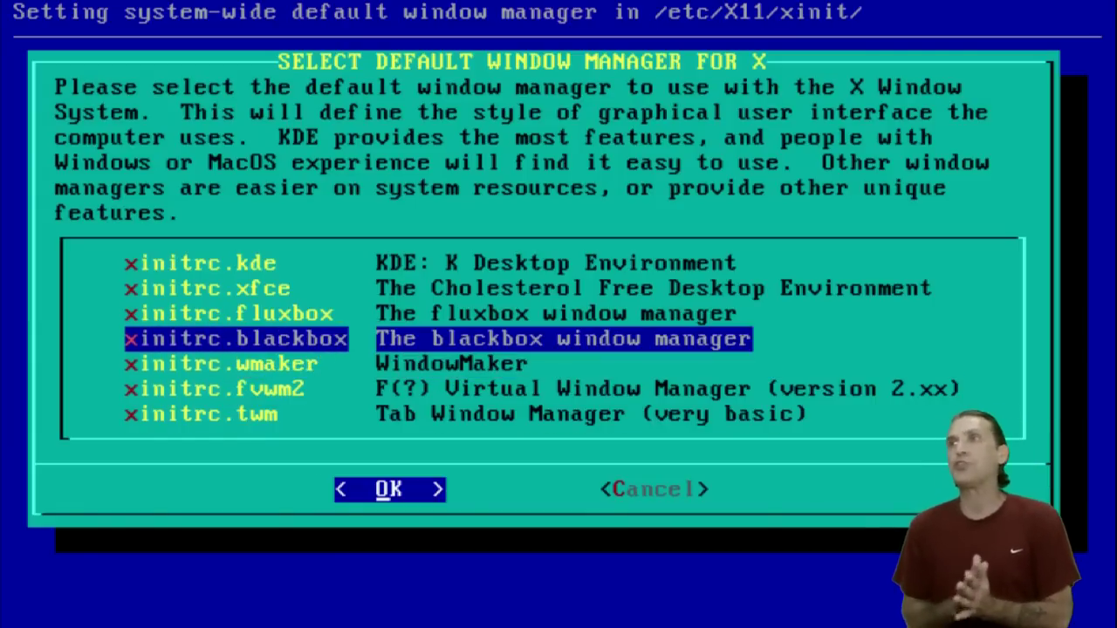
key(Up)
key(Return)
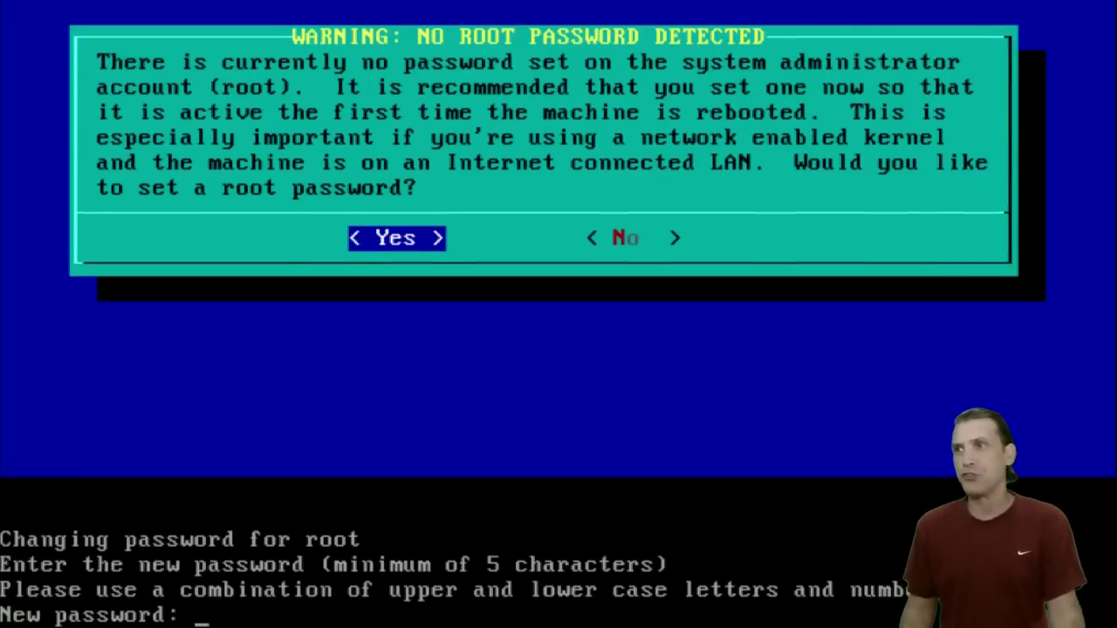
Set the root password, entering it twice, and accept the password-changed message.
key(Return)
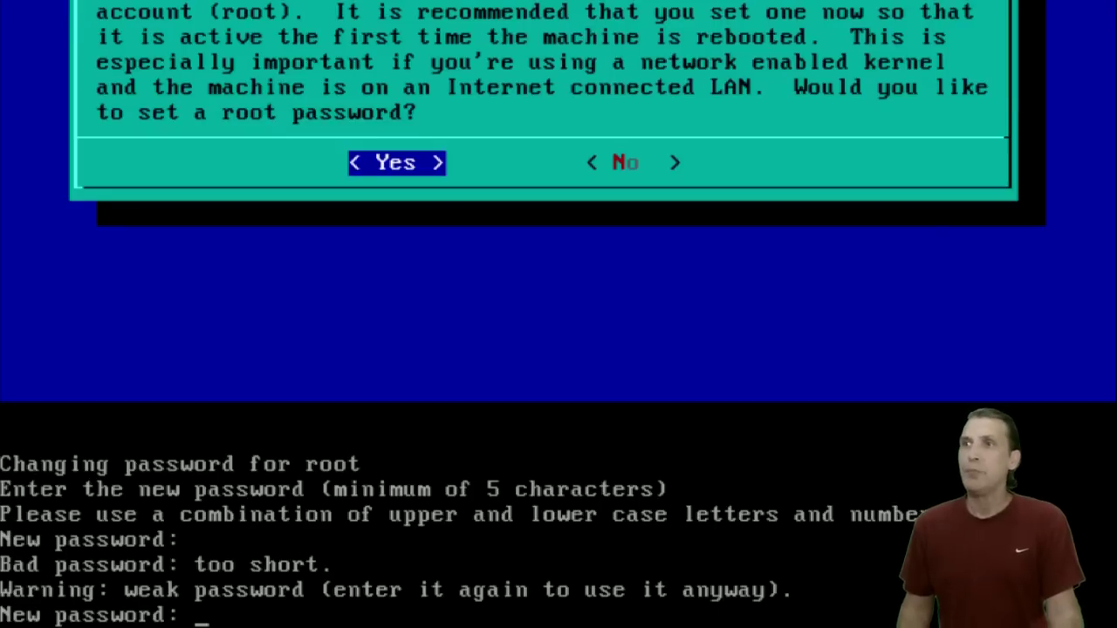
key(Return)
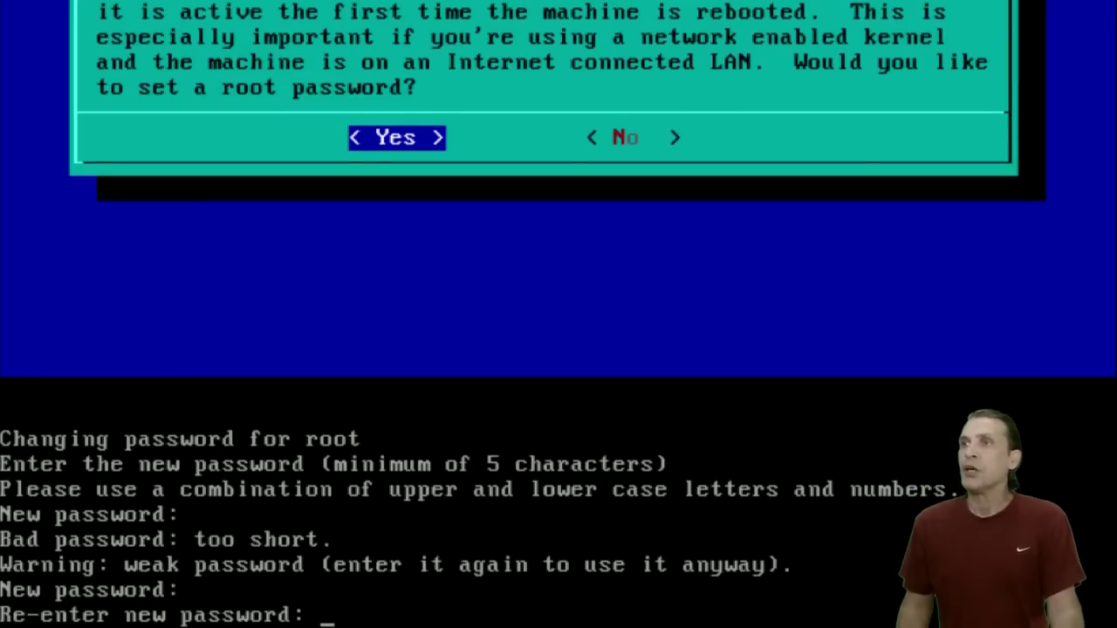
key(Return)
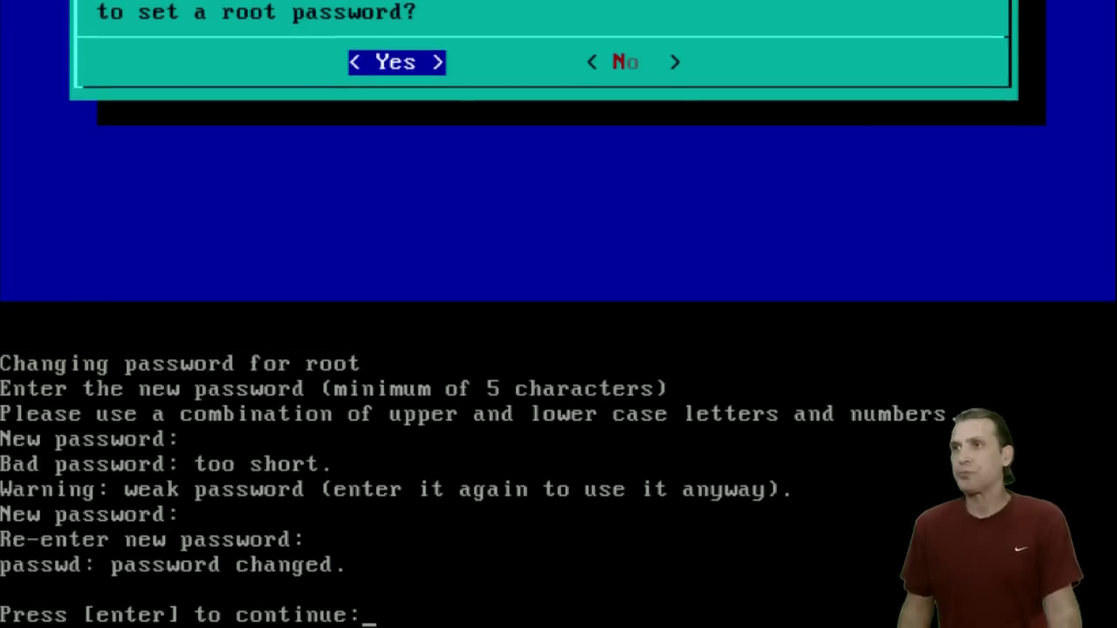
key(Return)
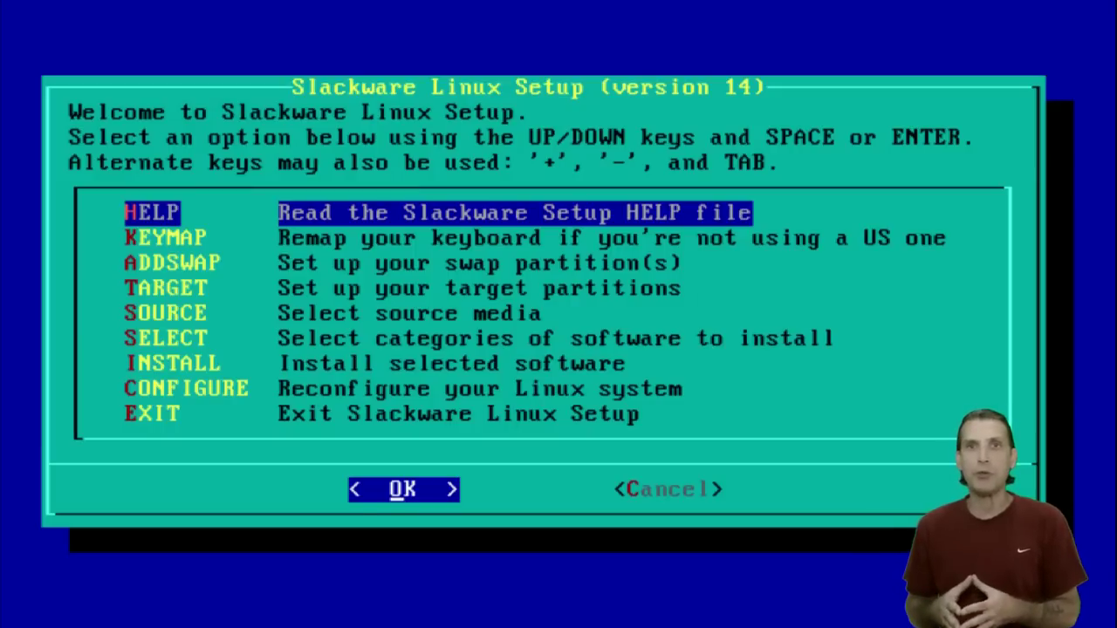
Exit the setup program and restart the machine with the reboot command.
key(Down)
key(Down)
key(Down)
key(Down)
key(Down)
key(Down)
key(Down)
key(Down)
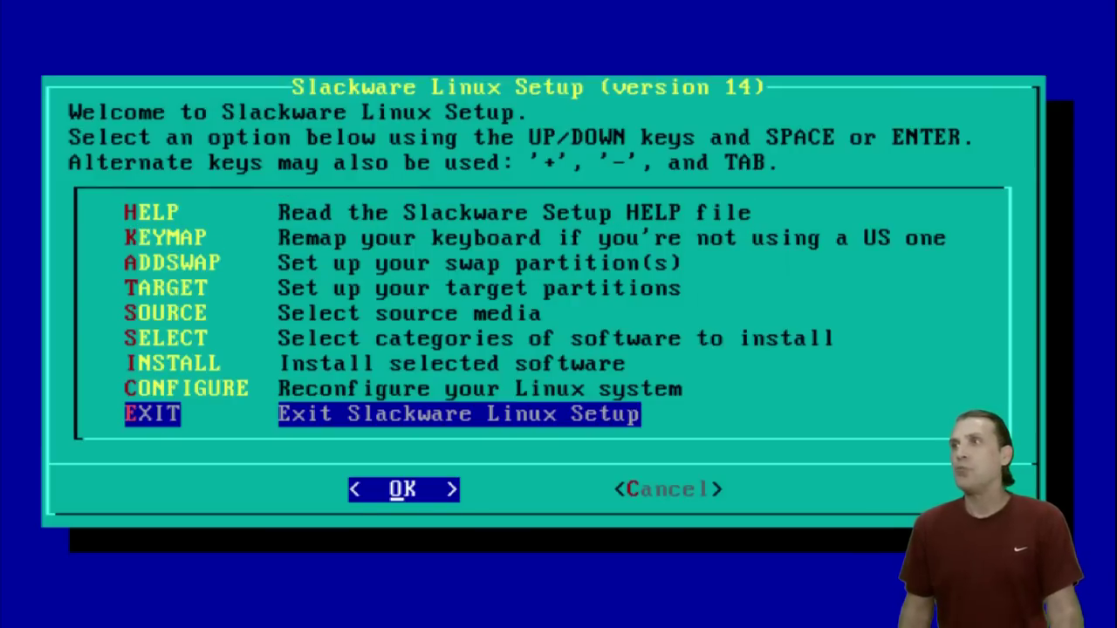
key(Return)
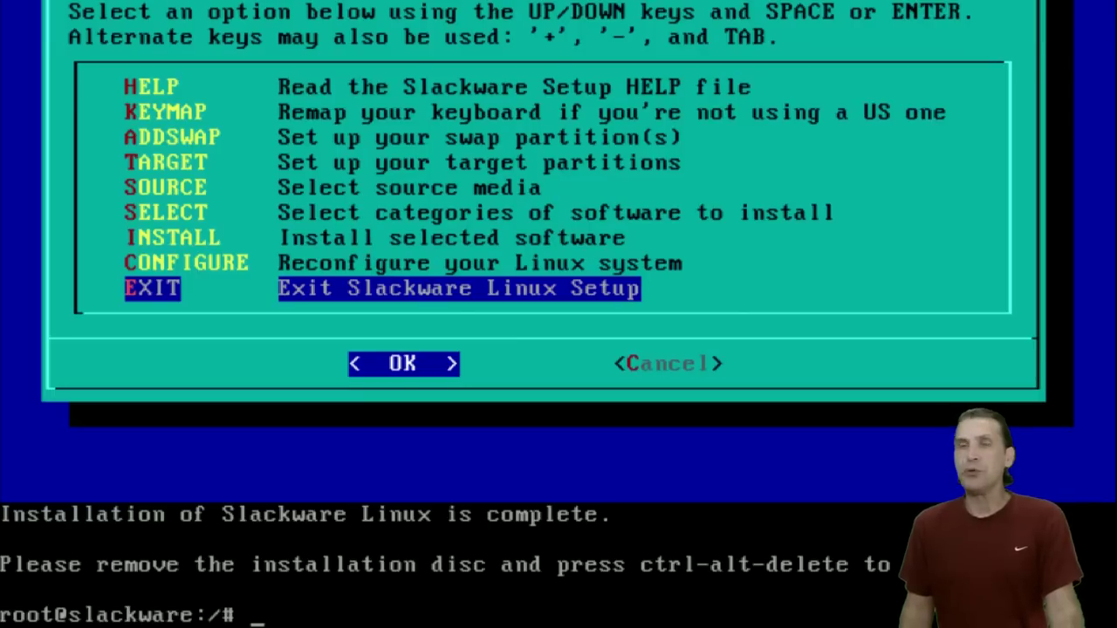
text(reboot)
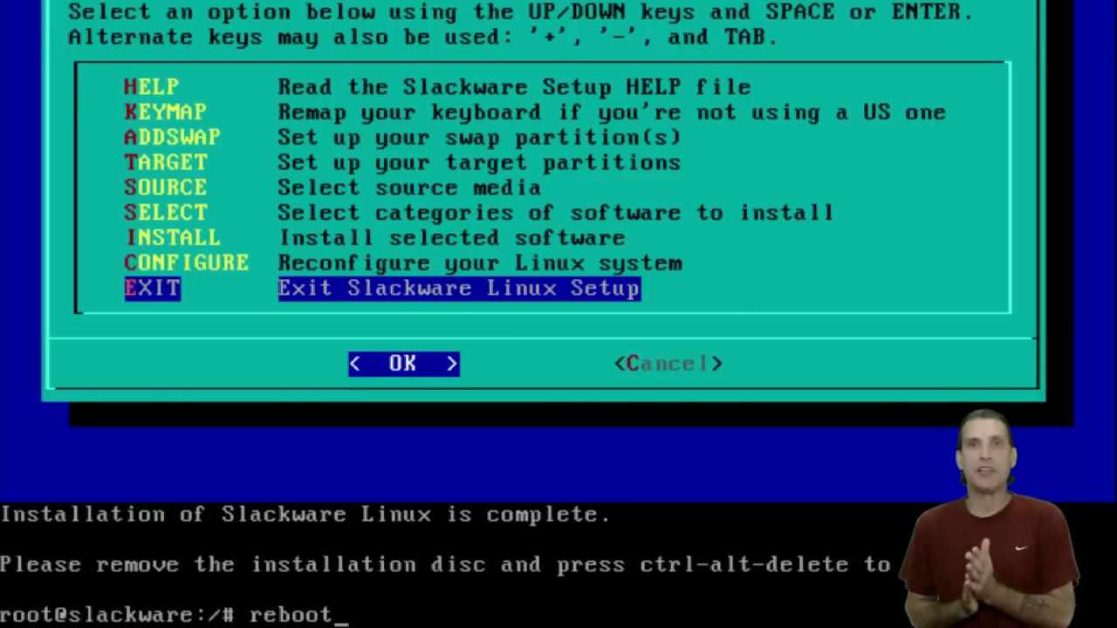
key(Return)
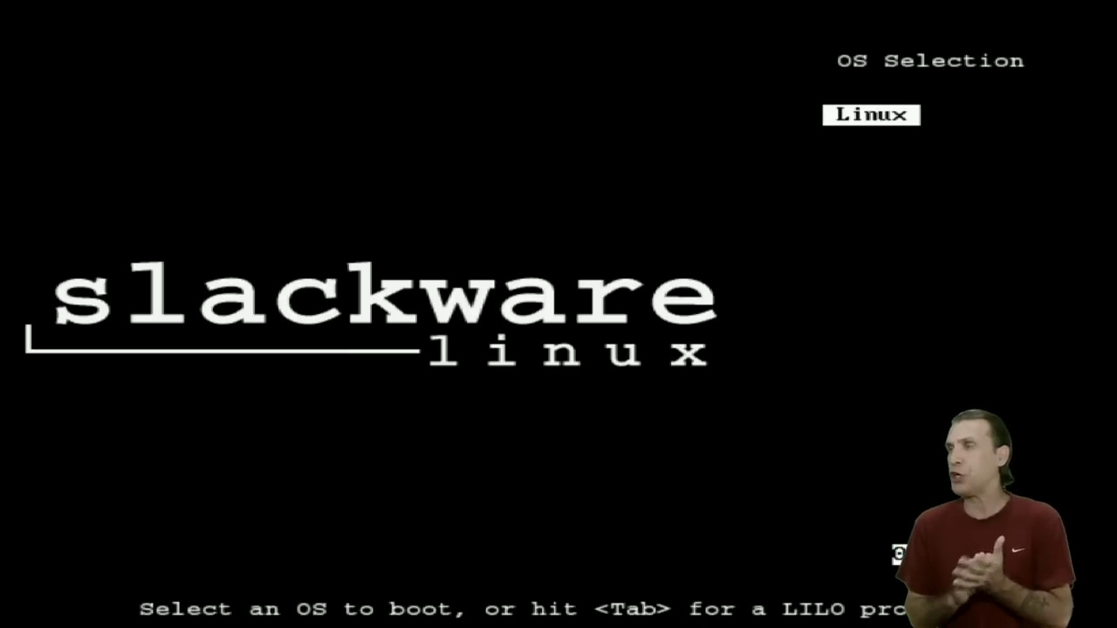
Boot Linux from LILO and log in as root with the root password.
key(Return)
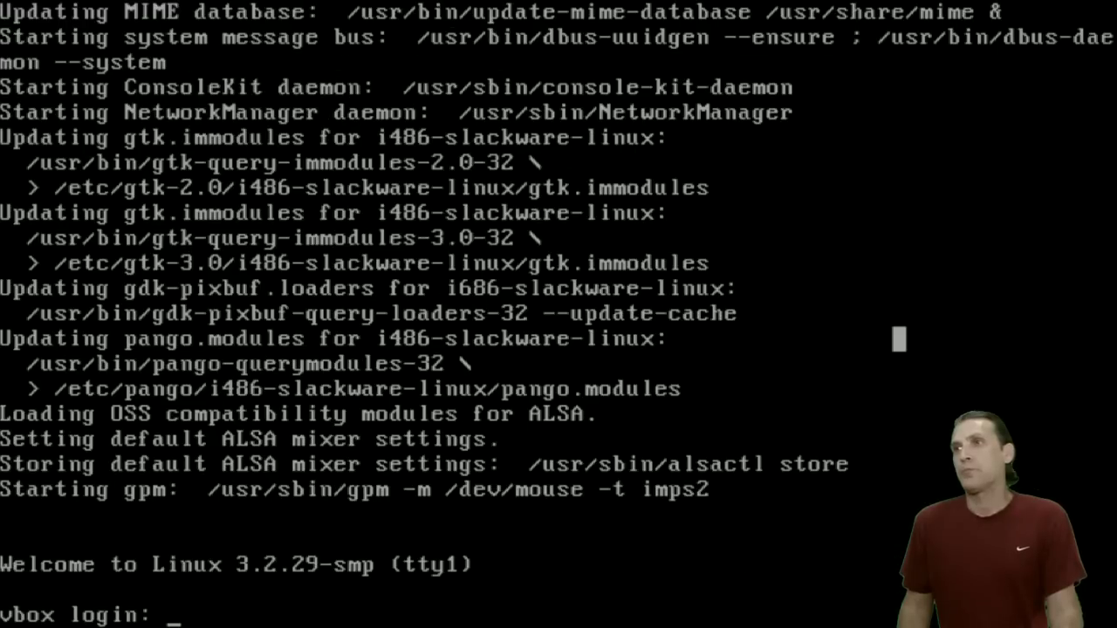
text(root)
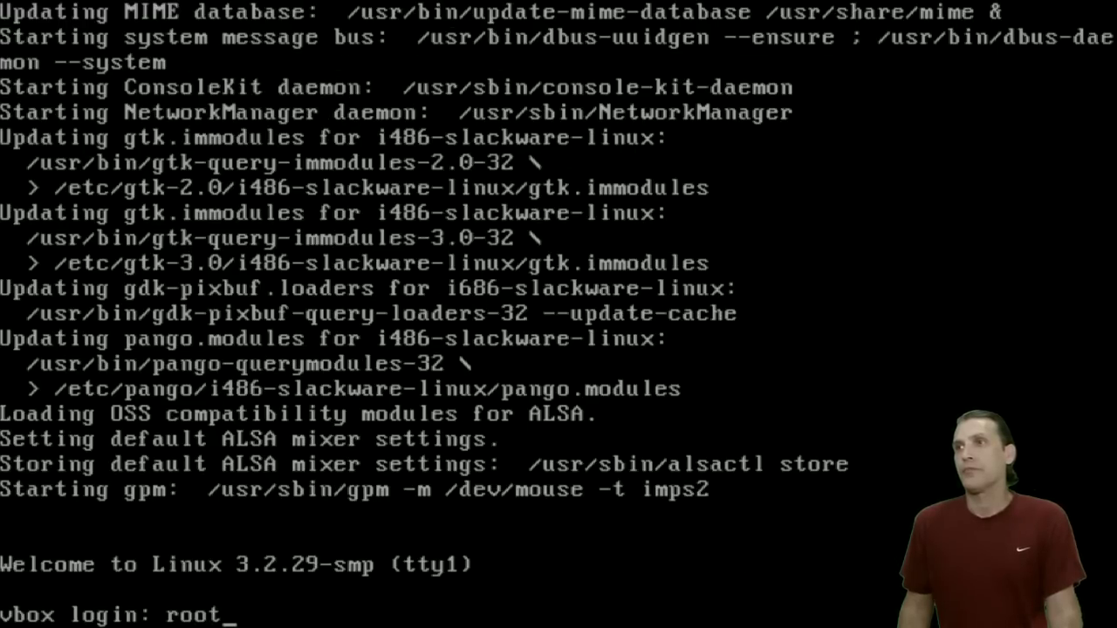
key(Return)
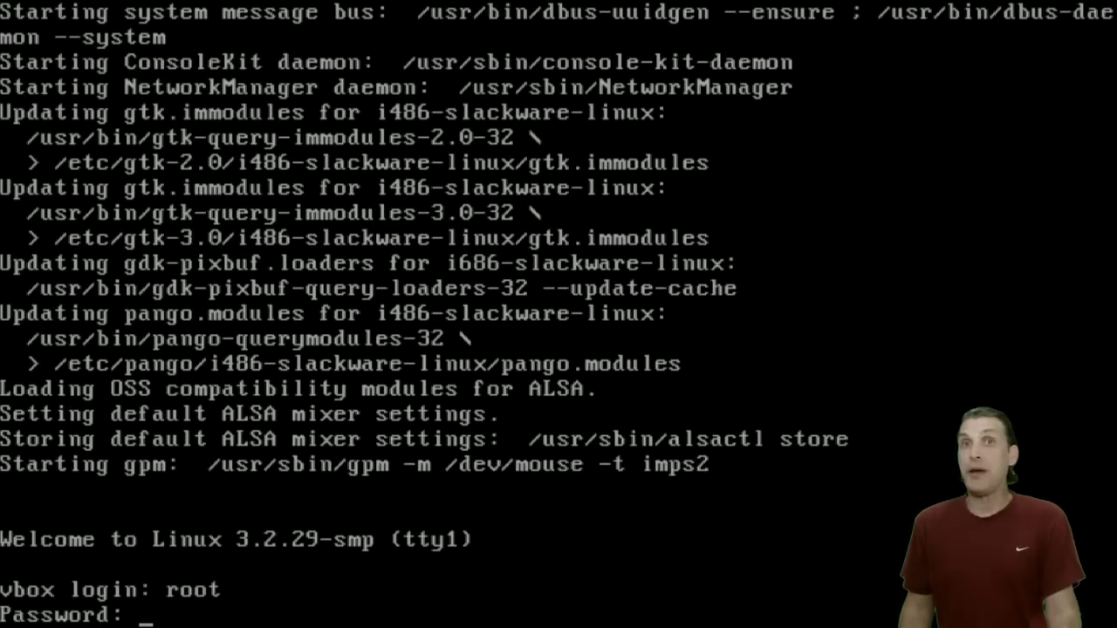
key(Return)
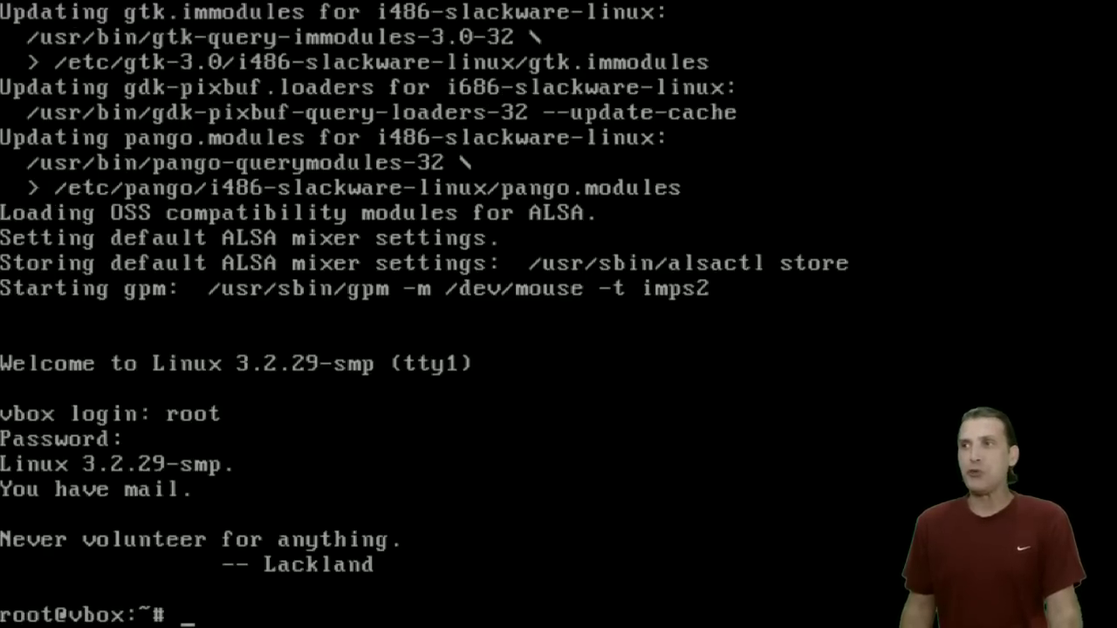
Run adduser for the new username, keeping default UID, home, bash shell, and adding the suggested extra groups.
text(adduser )
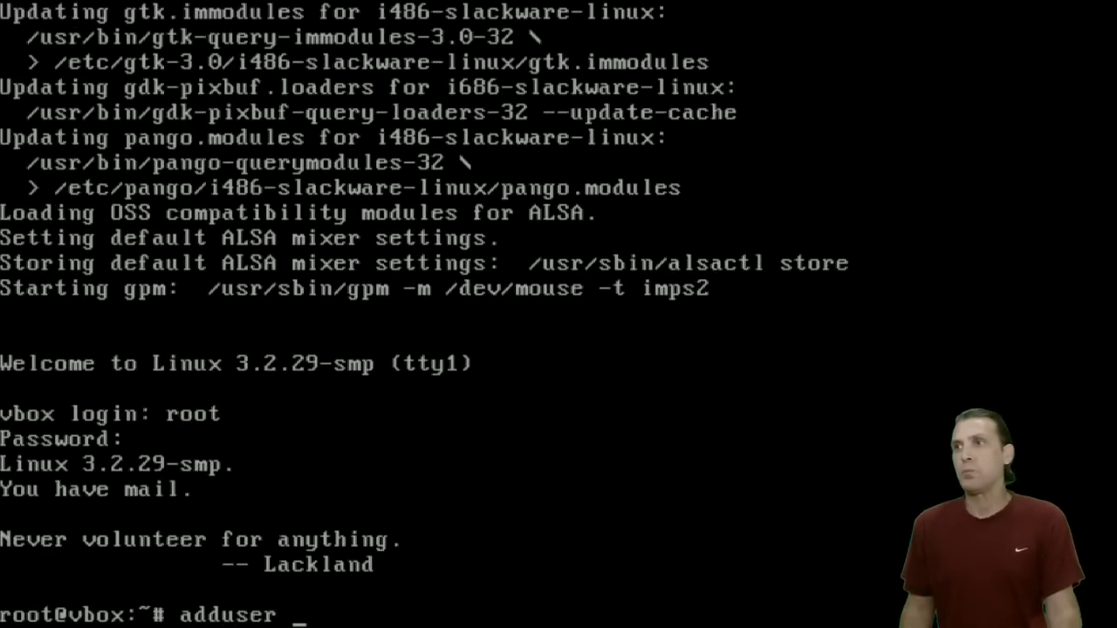
text(spatry)
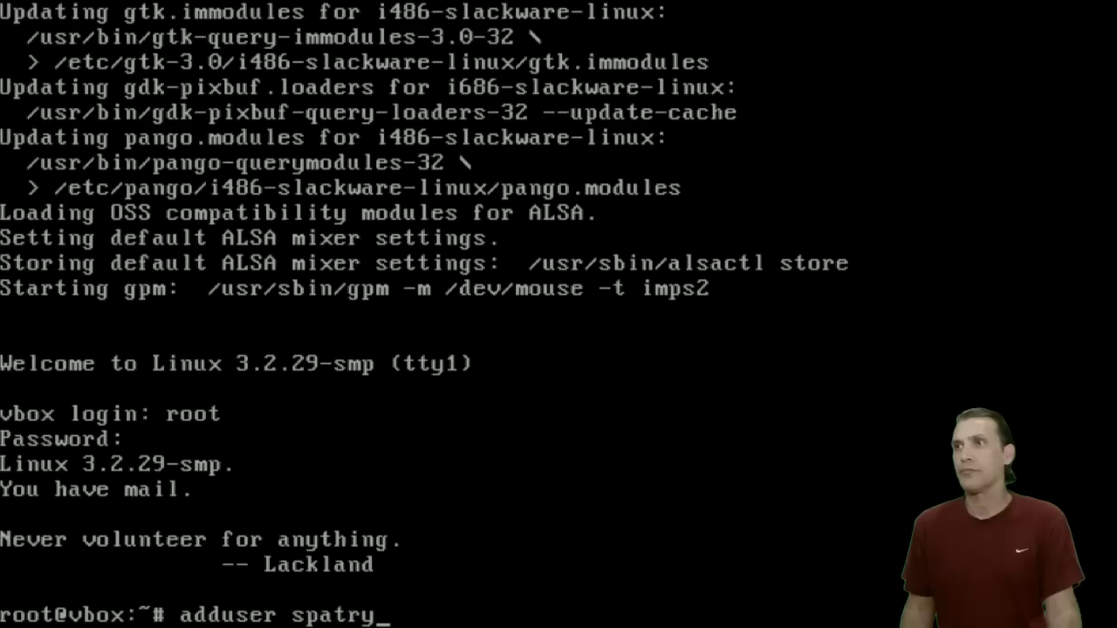
key(Return)
key(Return)
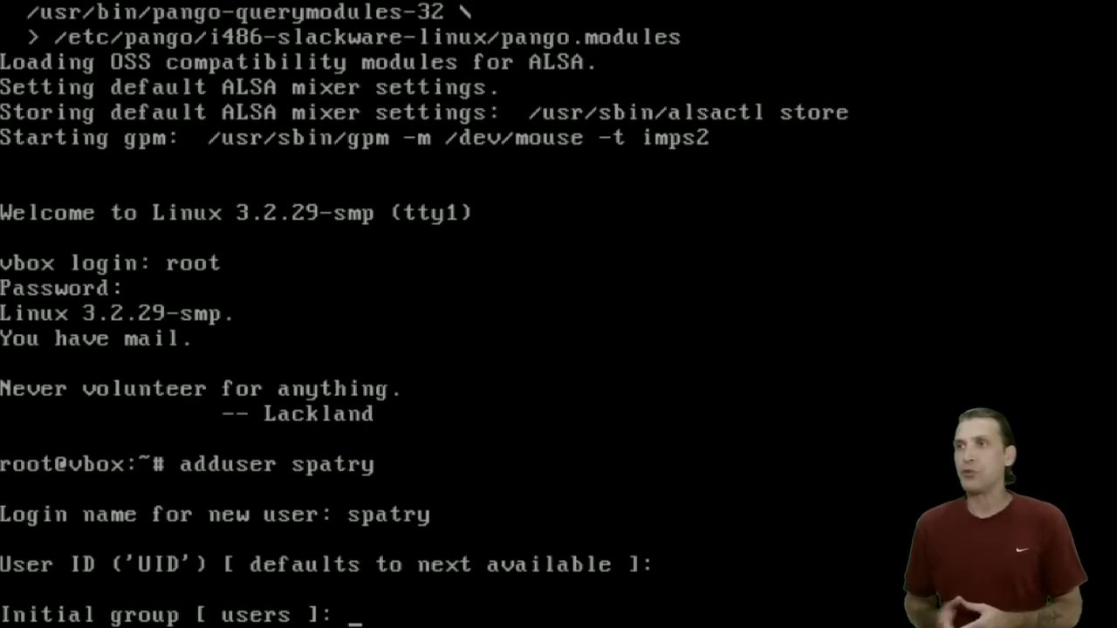
key(Return)
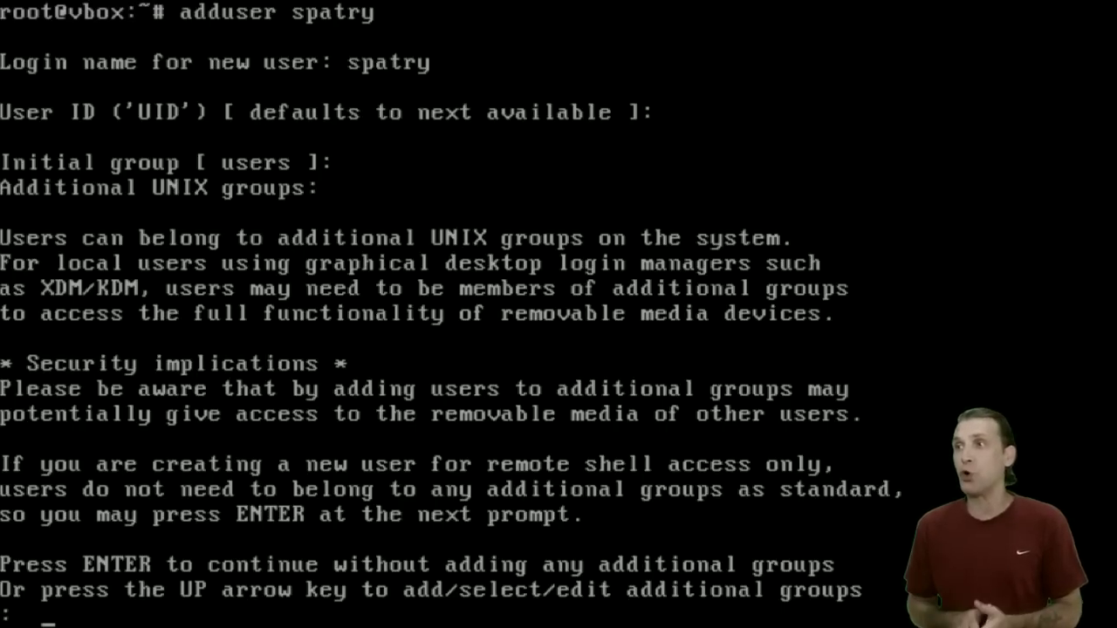
key(Up)
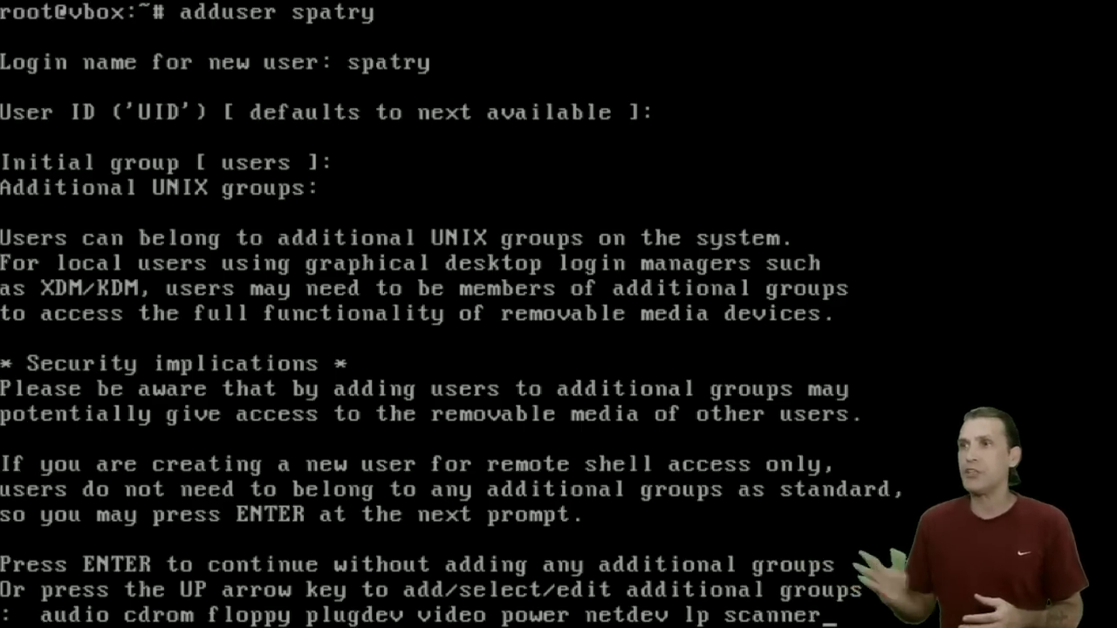
key(Return)
key(Return)
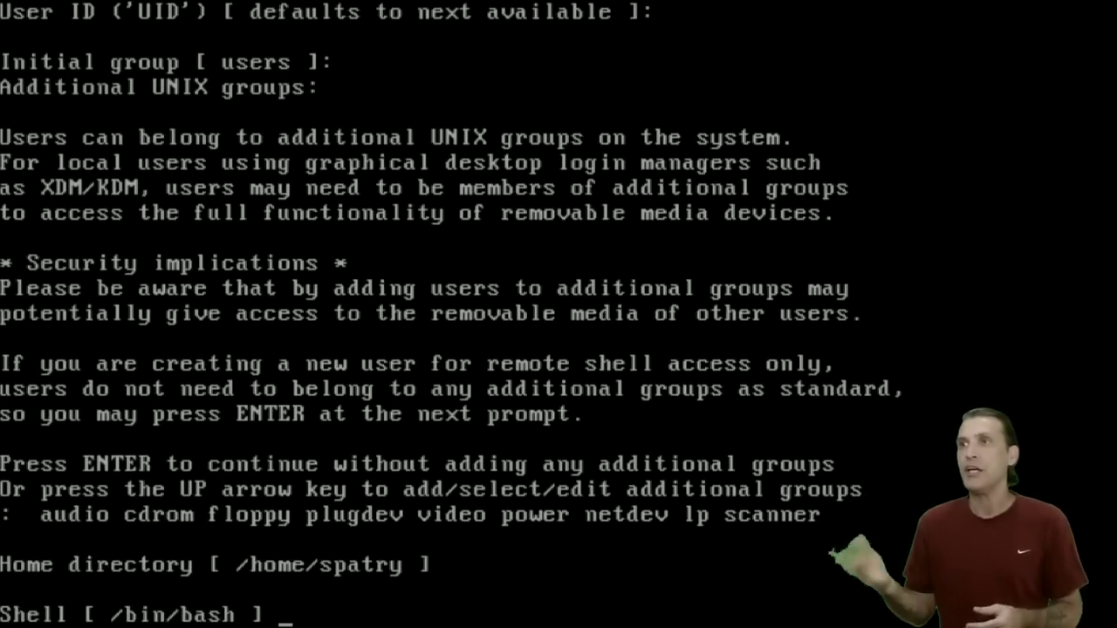
key(Return)
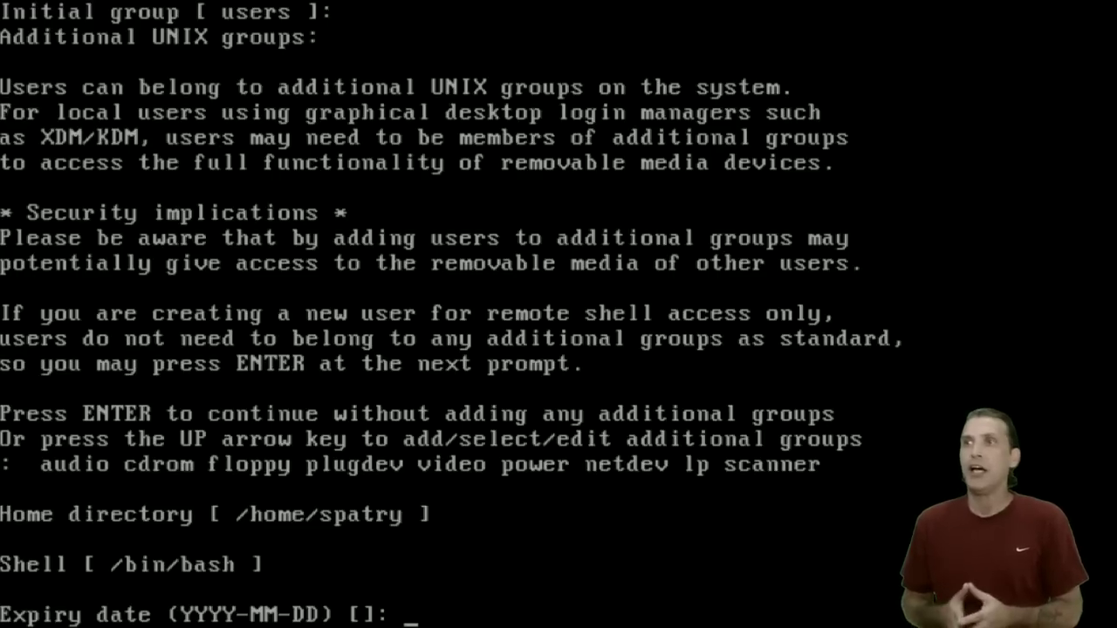
key(Return)
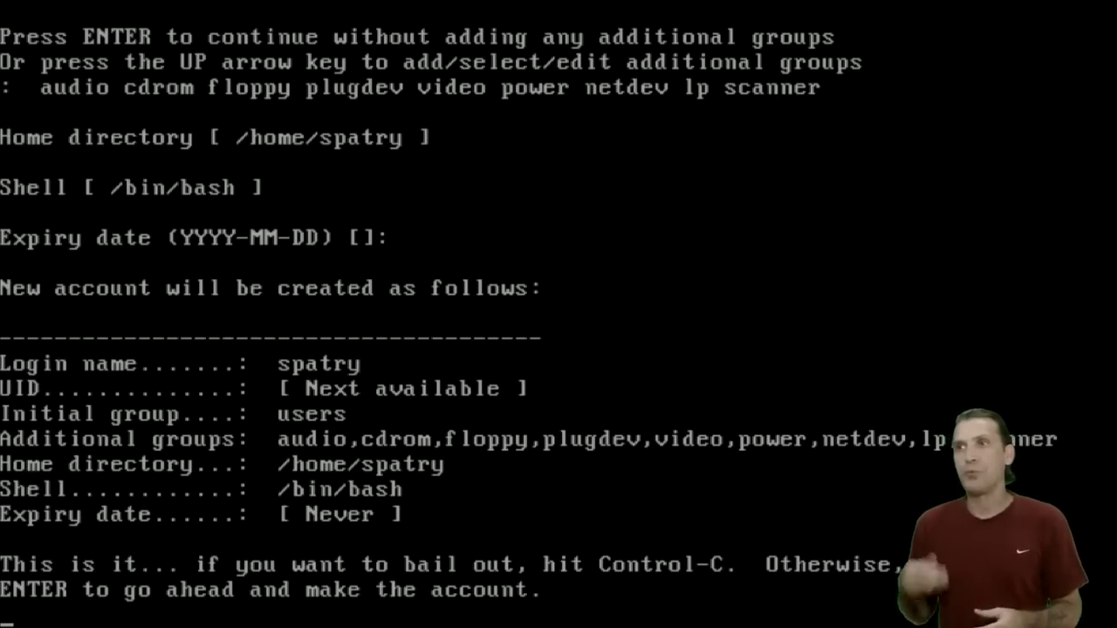
key(Return)
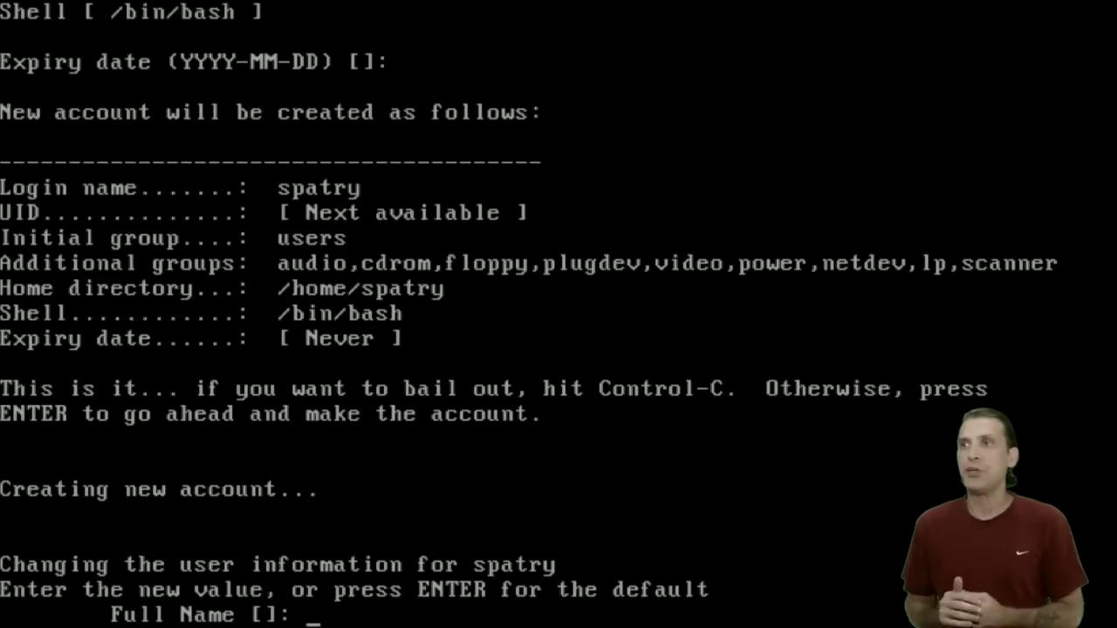
Enter the user's full name, leave other fields blank, set the password twice, and type exit.
text(spatry)
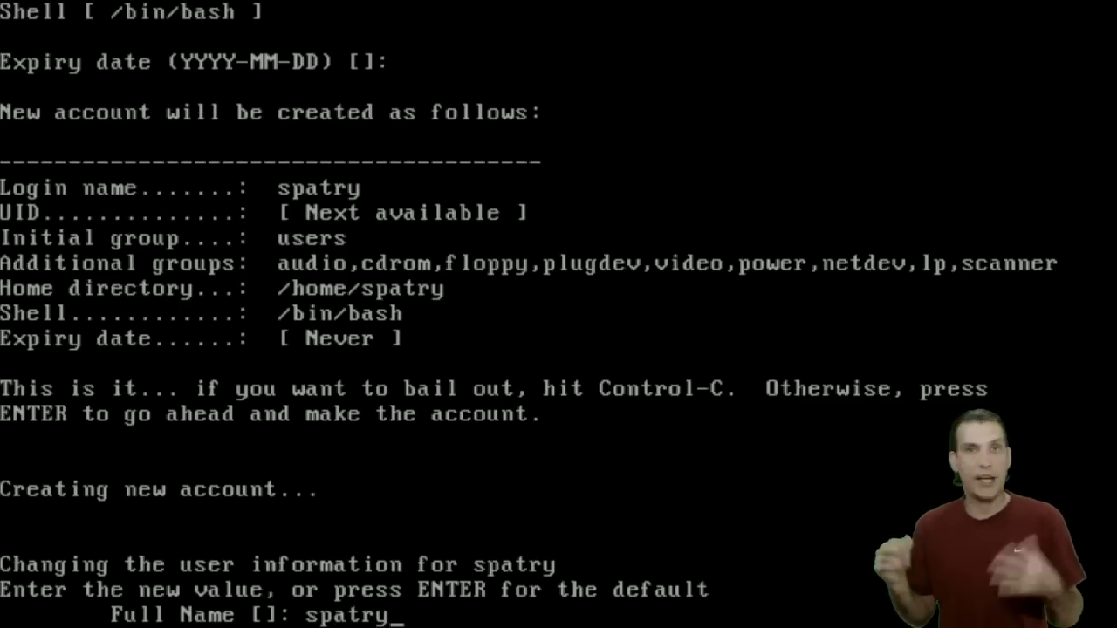
key(Return)
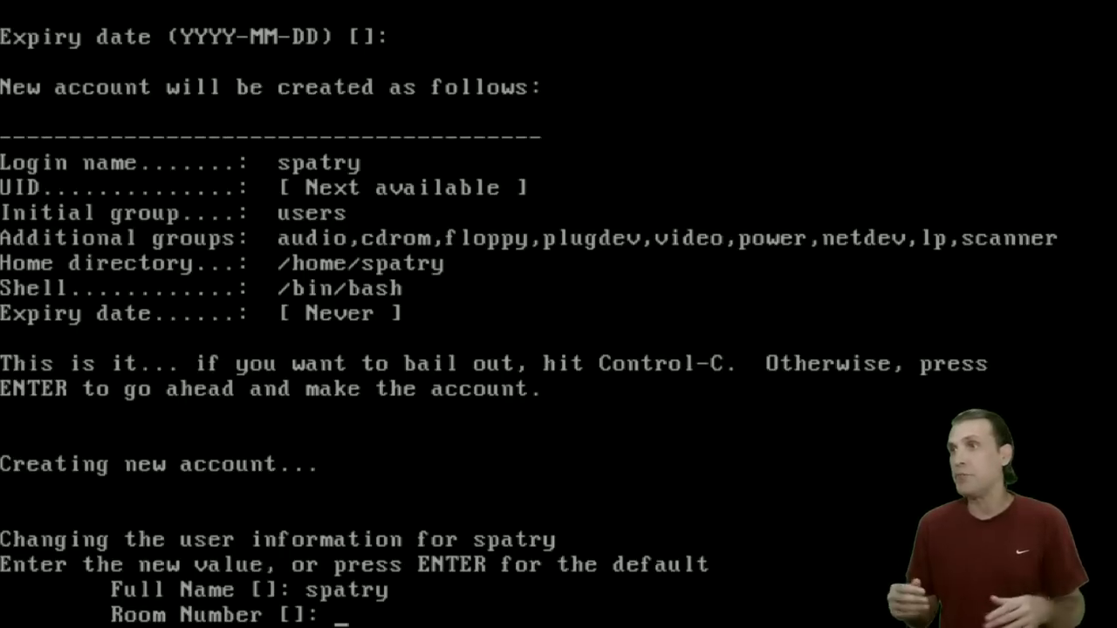
key(Return)
key(Return)
key(Return)
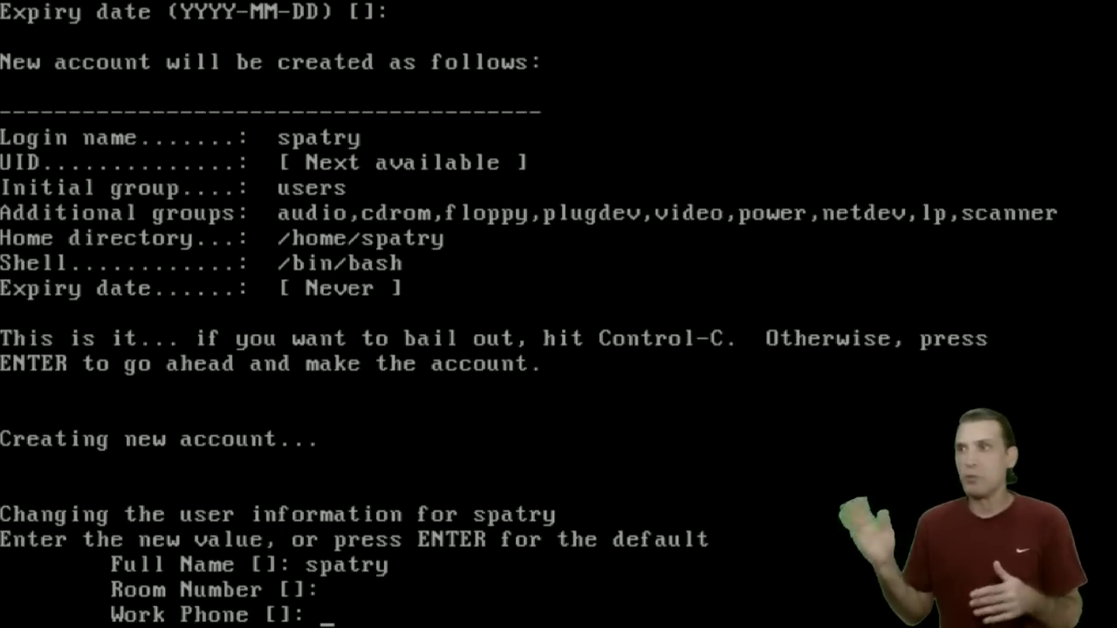
key(Return)
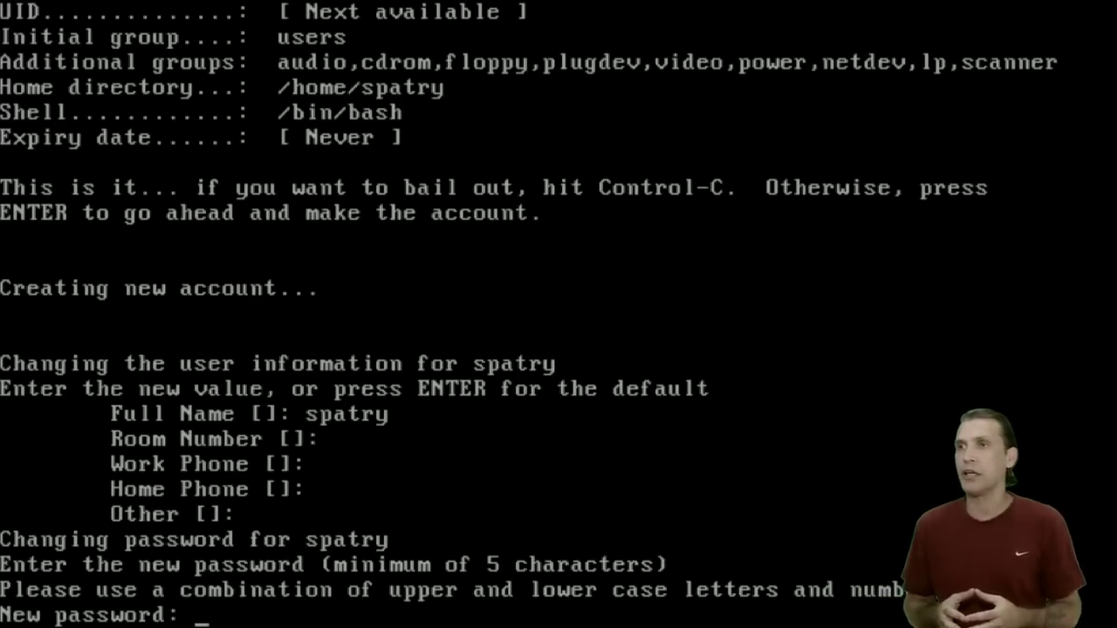
key(Return)
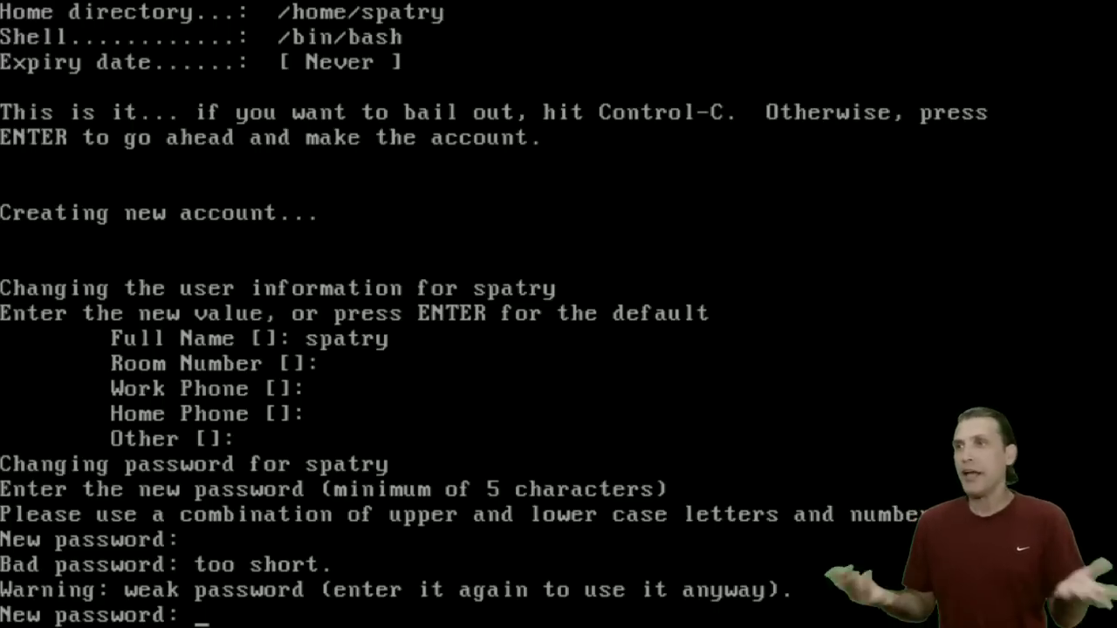
key(Return)
key(Return)
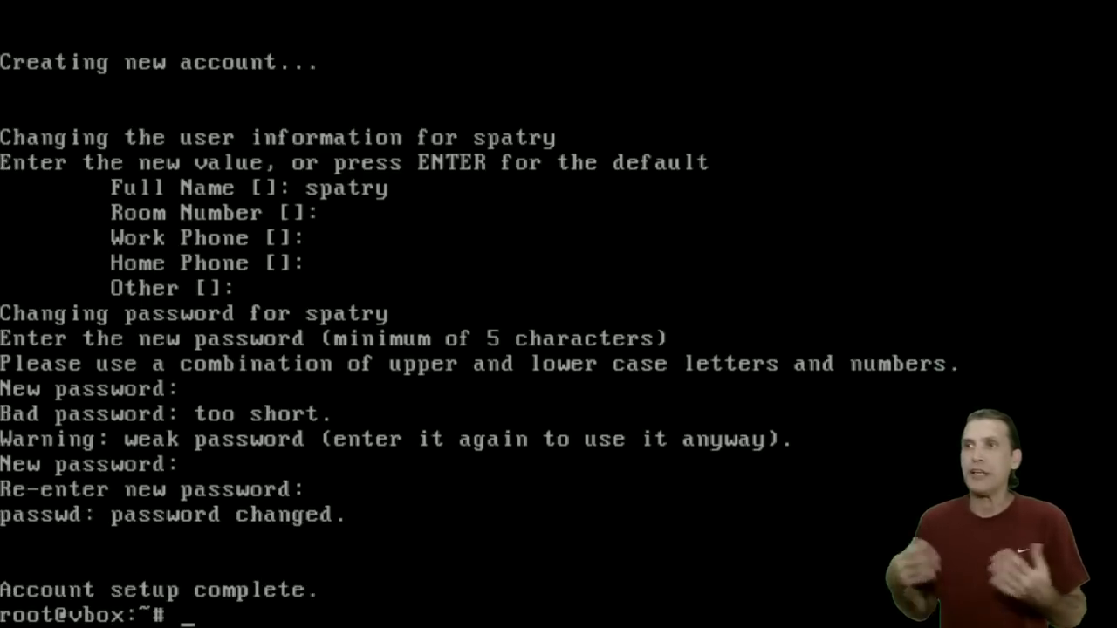
text(exit)
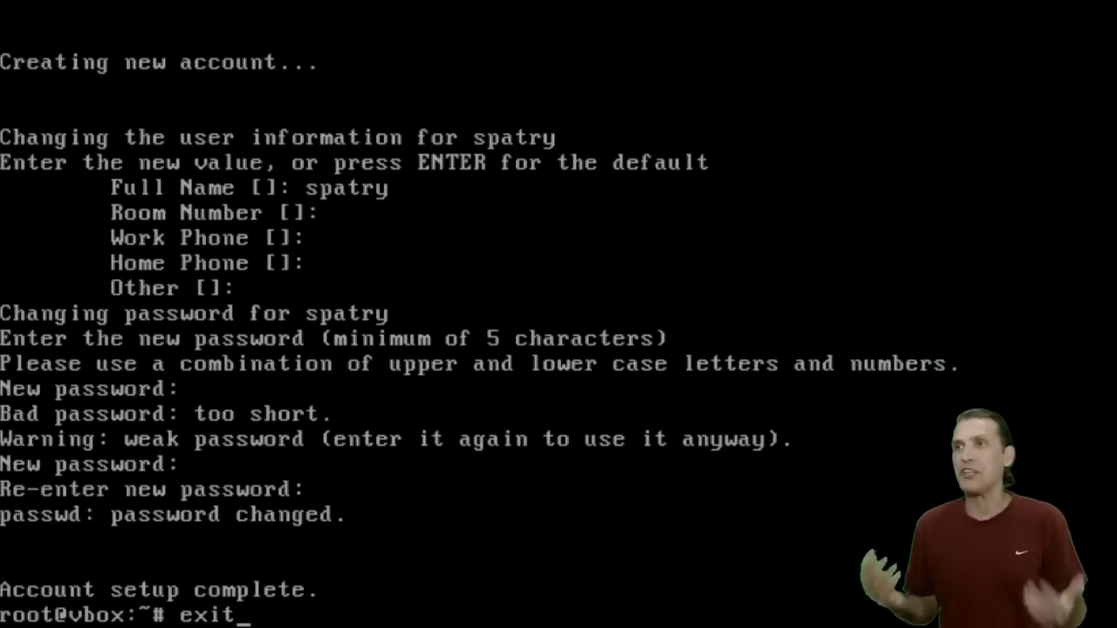
Log out of root, log in as the new user, and launch Xfce with startx.
key(Return)
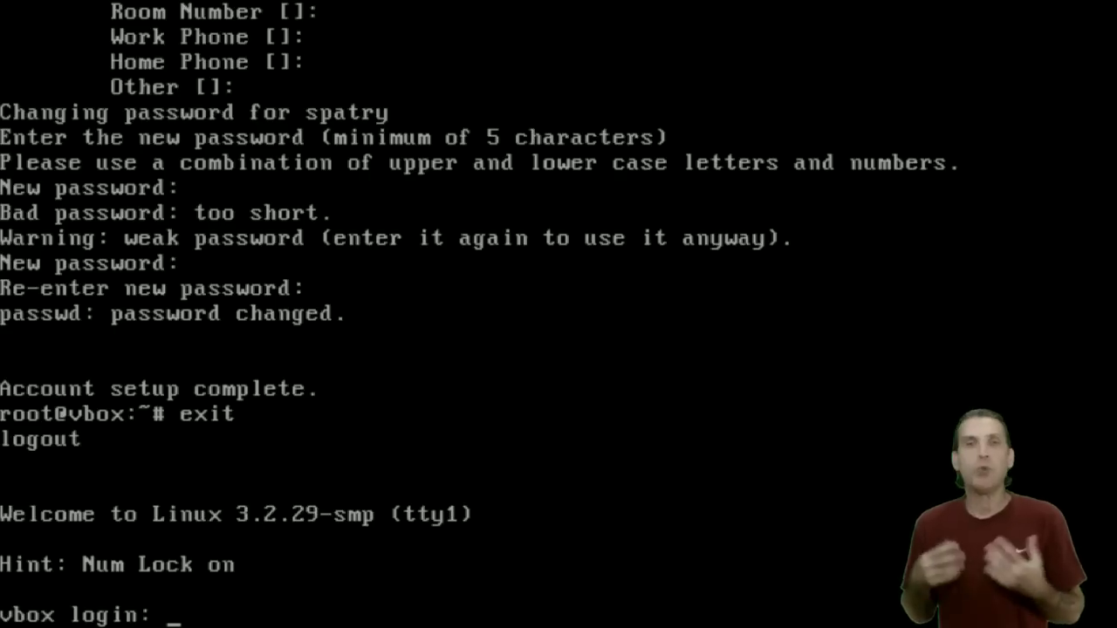
text(spatry)
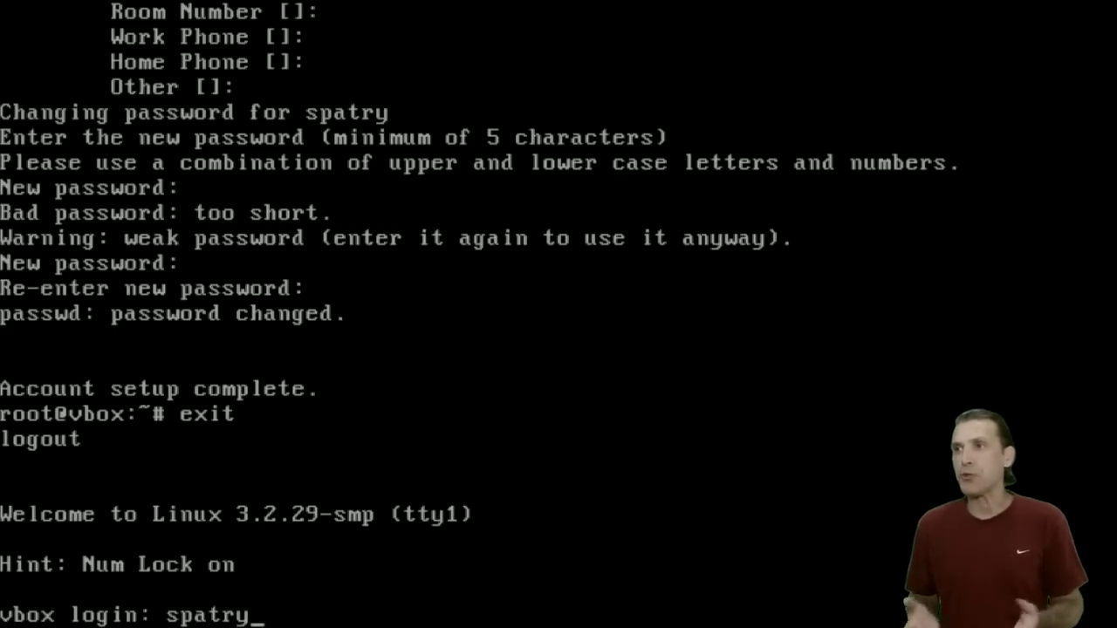
key(Return)
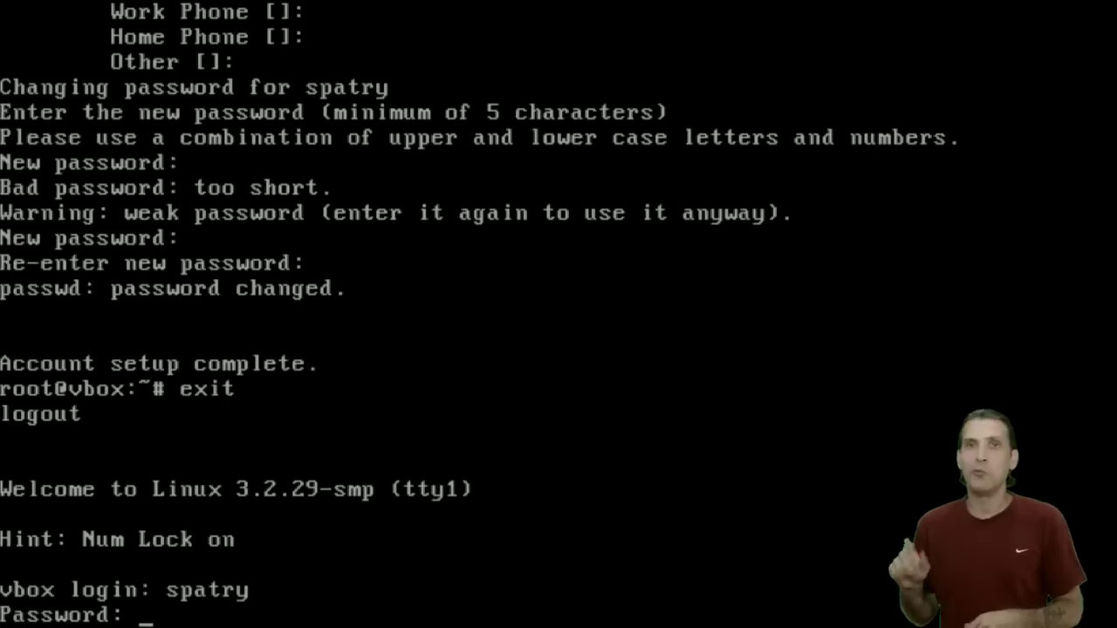
key(Return)
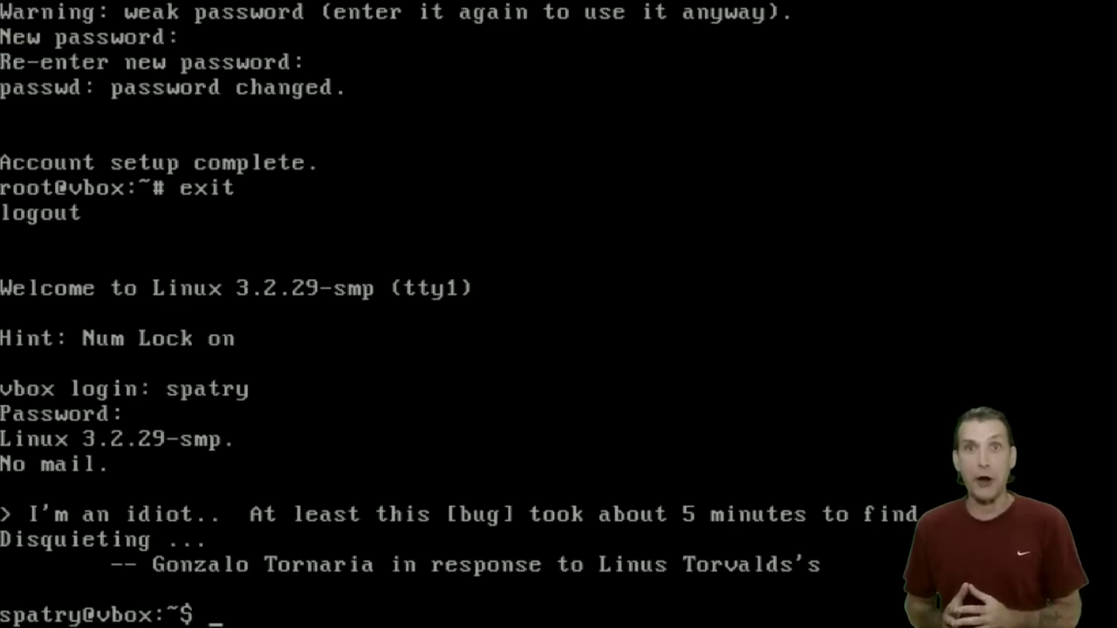
text(startx)
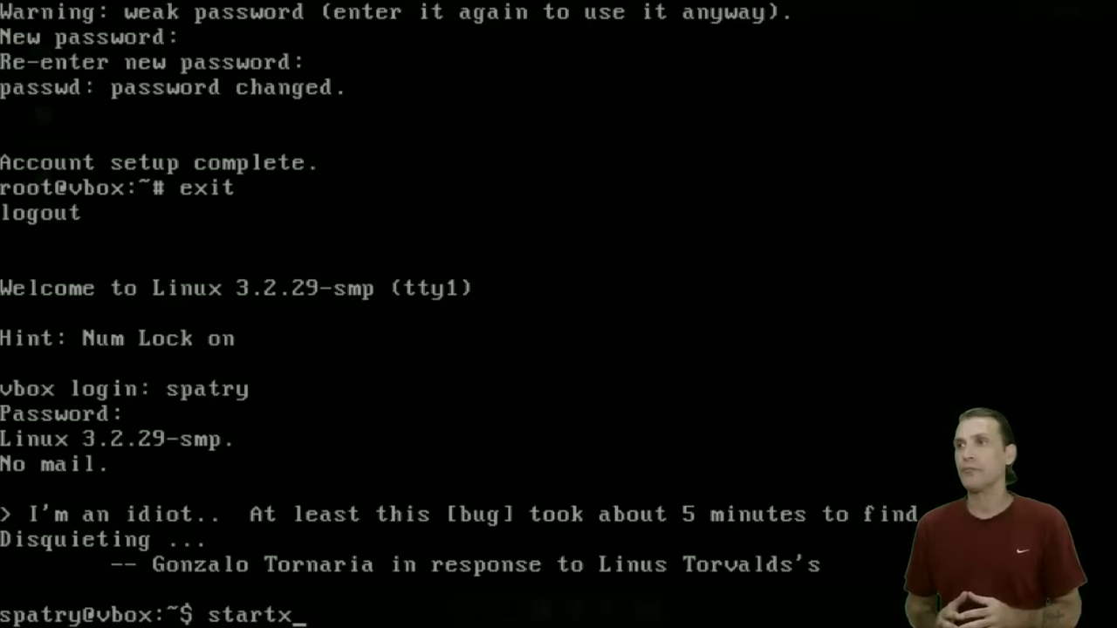
key(Return)
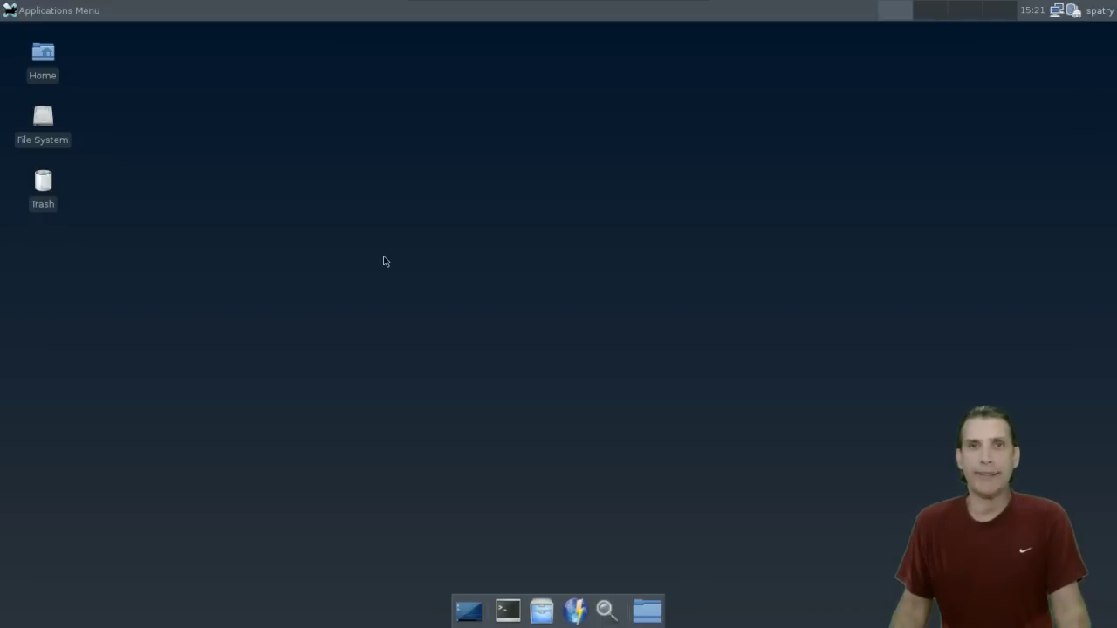
Open the Xfce Applications Menu from the top-left of the panel.
click(12, 11)
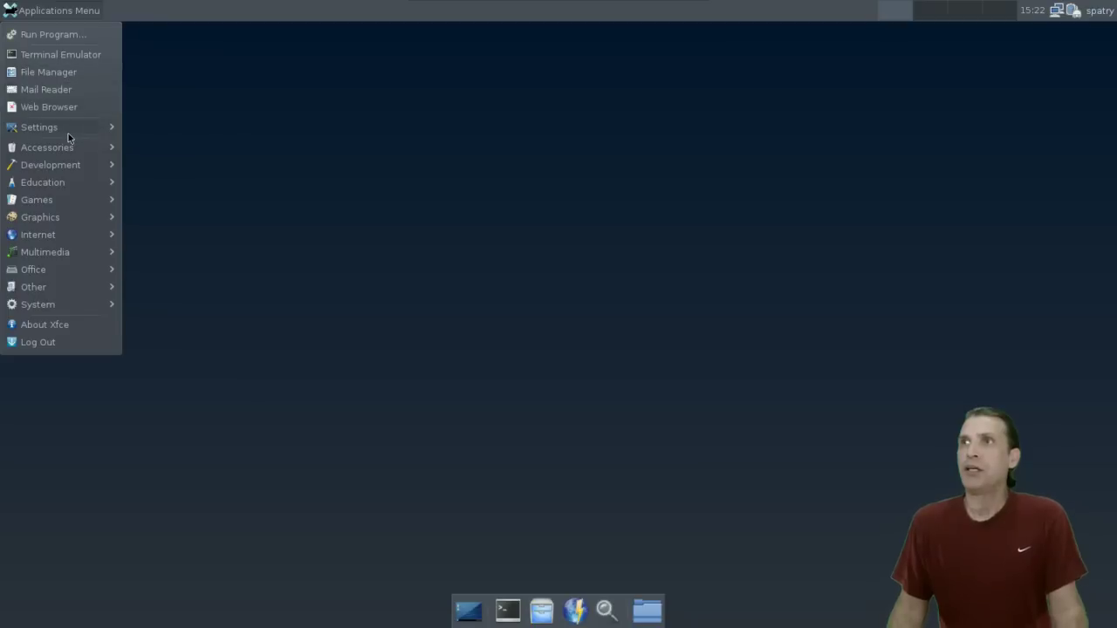
mouse_move(68, 133)
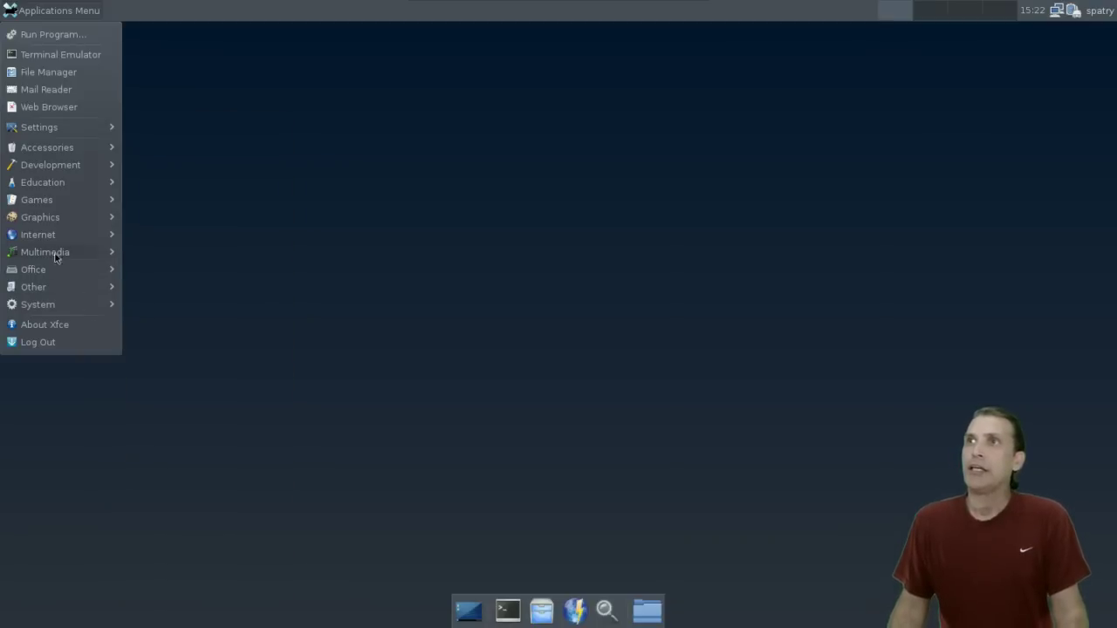
Browse the Accessories and Education submenus, showing Education's programs from Blinken to Step.
mouse_move(60, 153)
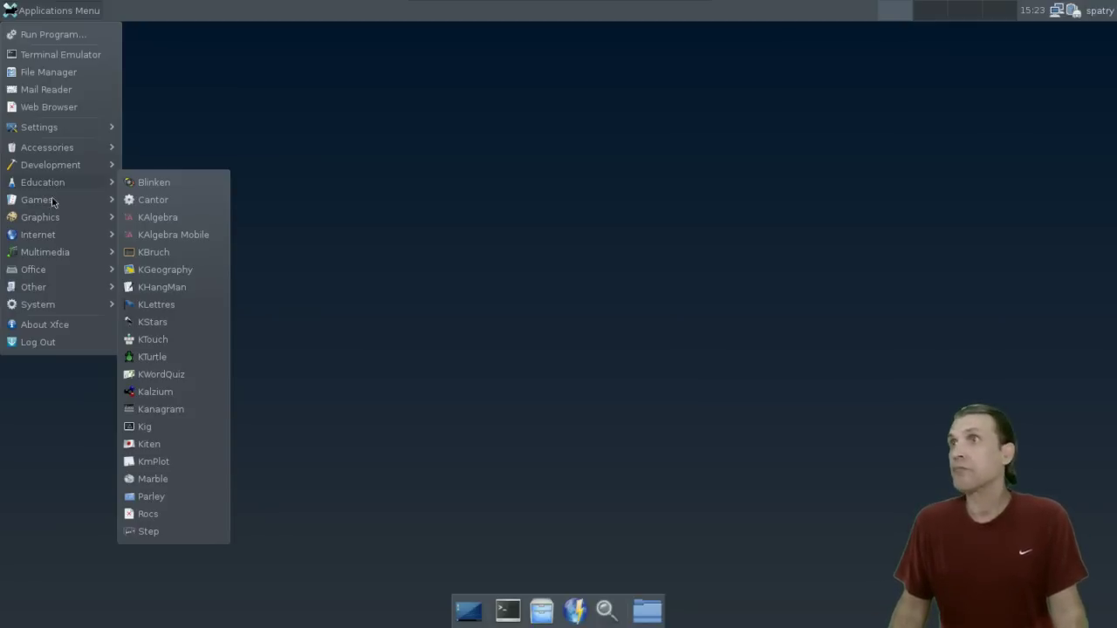
mouse_move(51, 203)
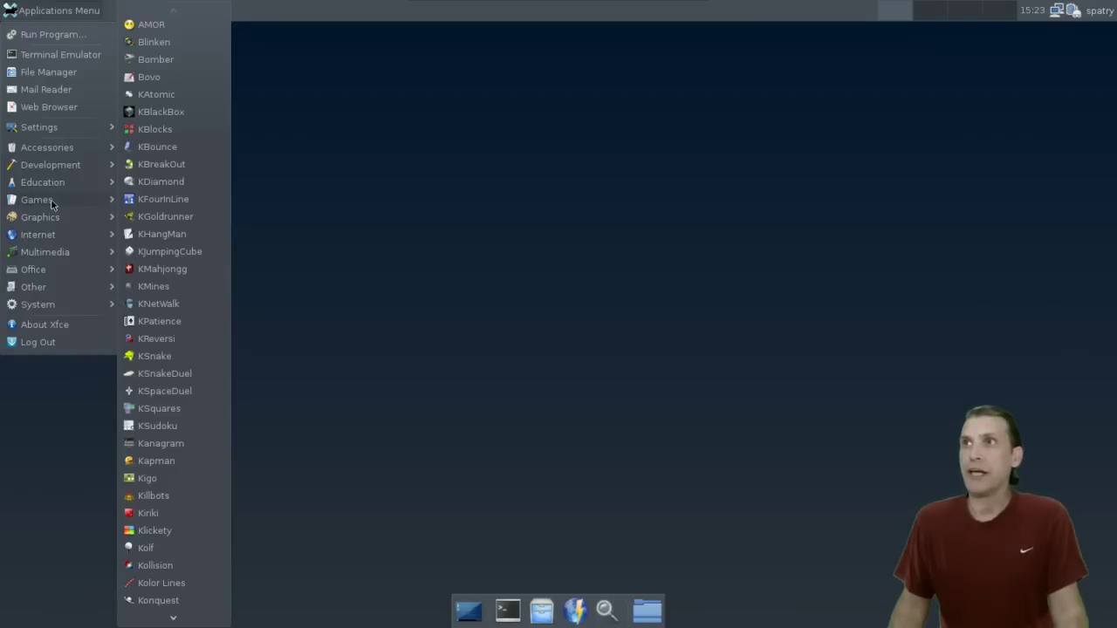
Scroll through the Games submenu, then show the Graphics programs from GIMP to XSane.
mouse_move(158, 623)
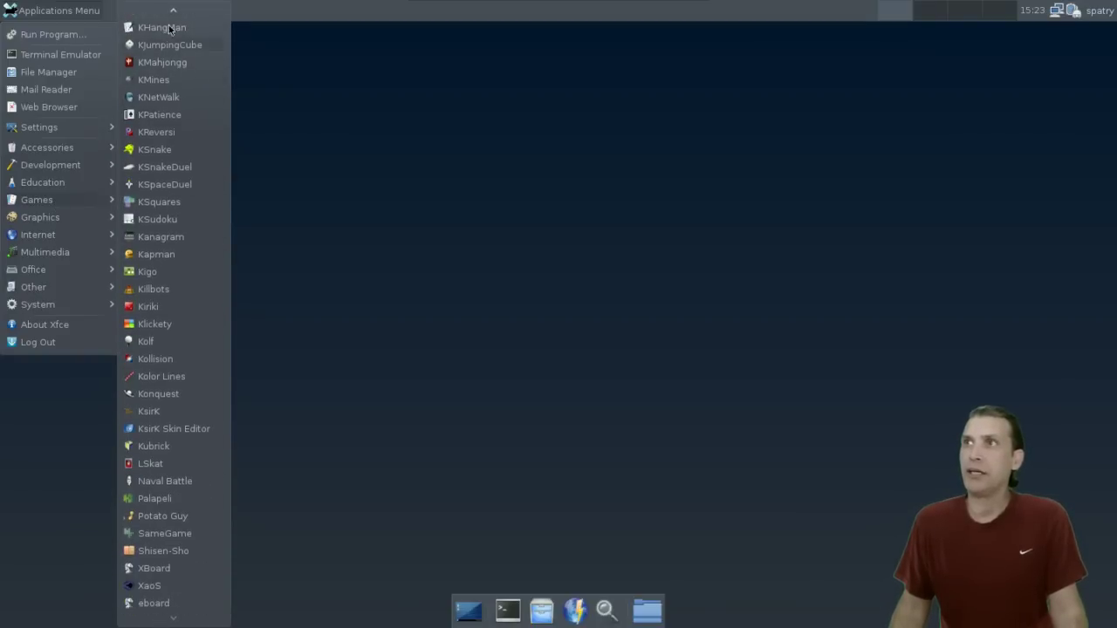
mouse_move(174, 9)
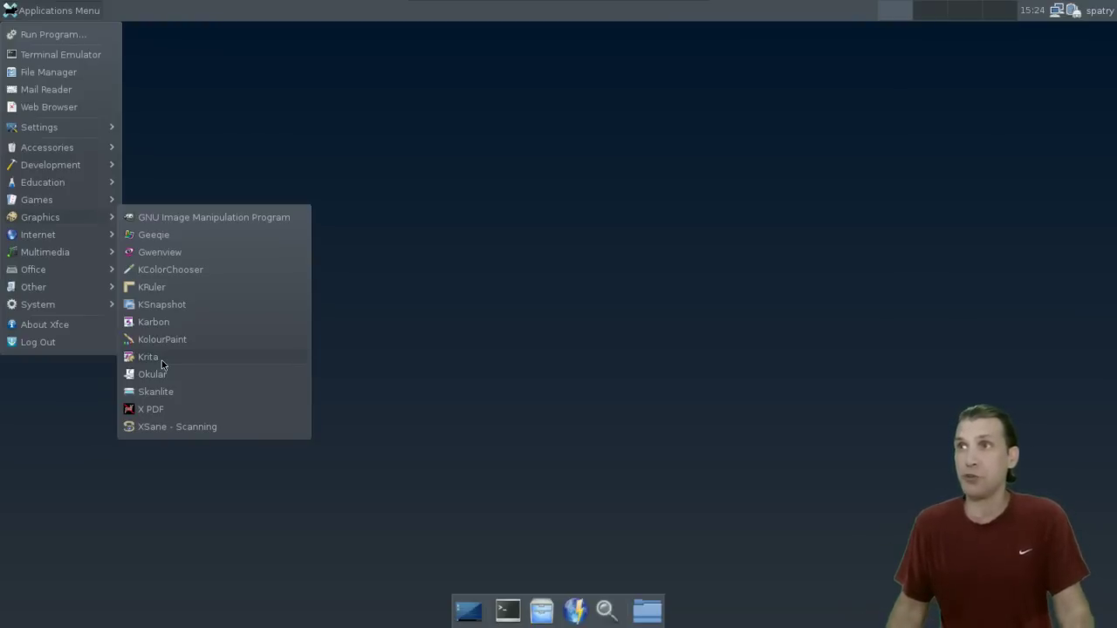
Show the Multimedia submenu in the Applications Menu, listing programs from Amarok to Xine.
mouse_move(71, 240)
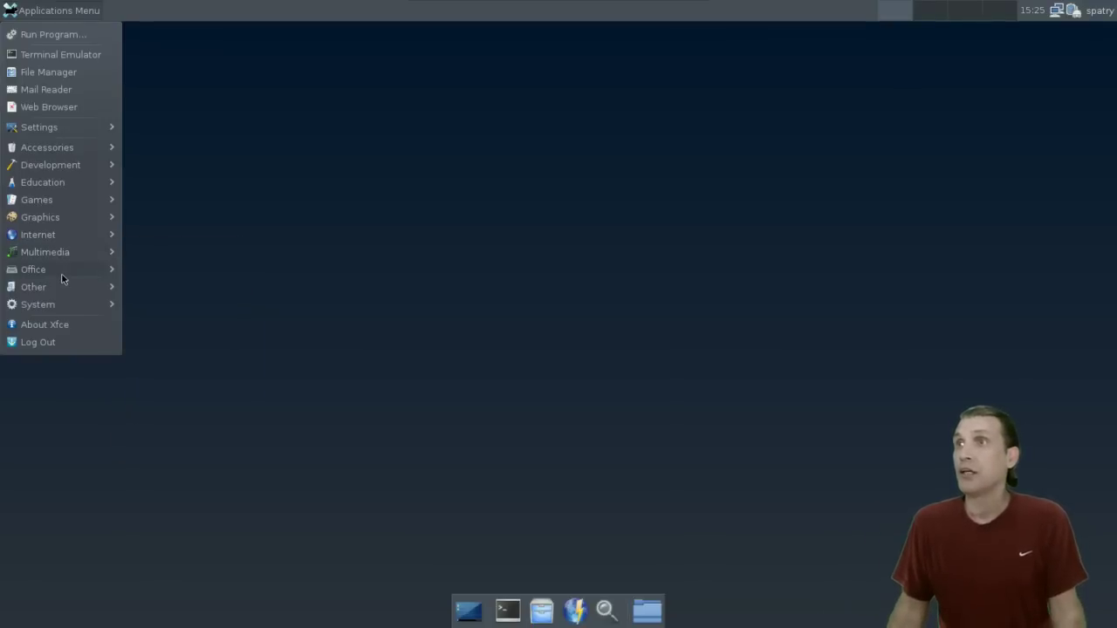
Reveal the System submenu with Bulk Rename, Dolphin, Konsole, Htop, Thunar and XTerm.
mouse_move(62, 279)
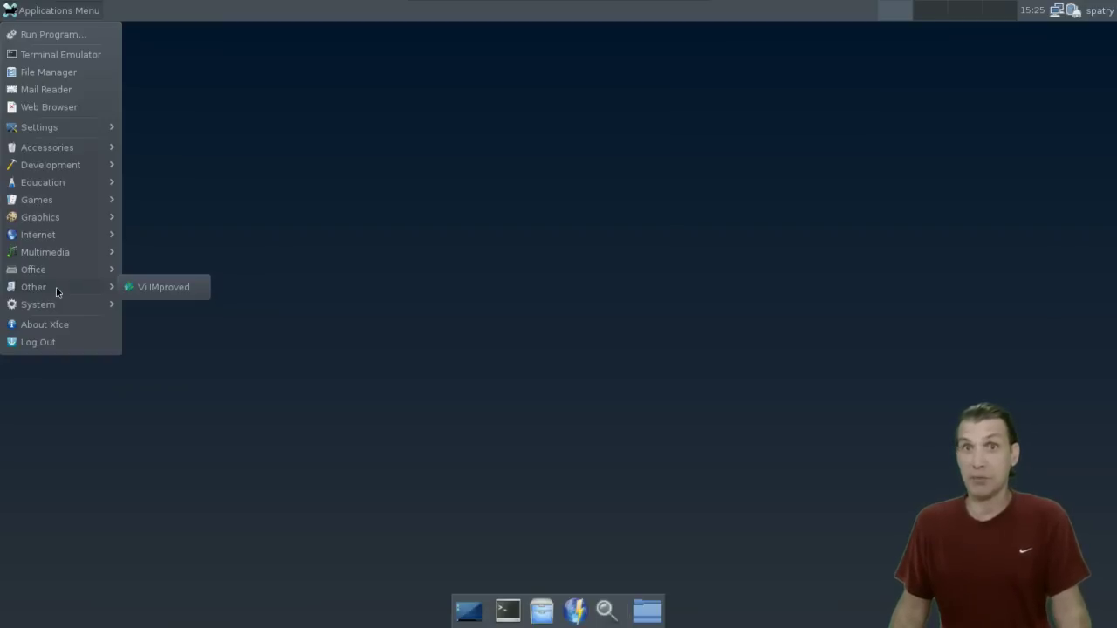
mouse_move(51, 312)
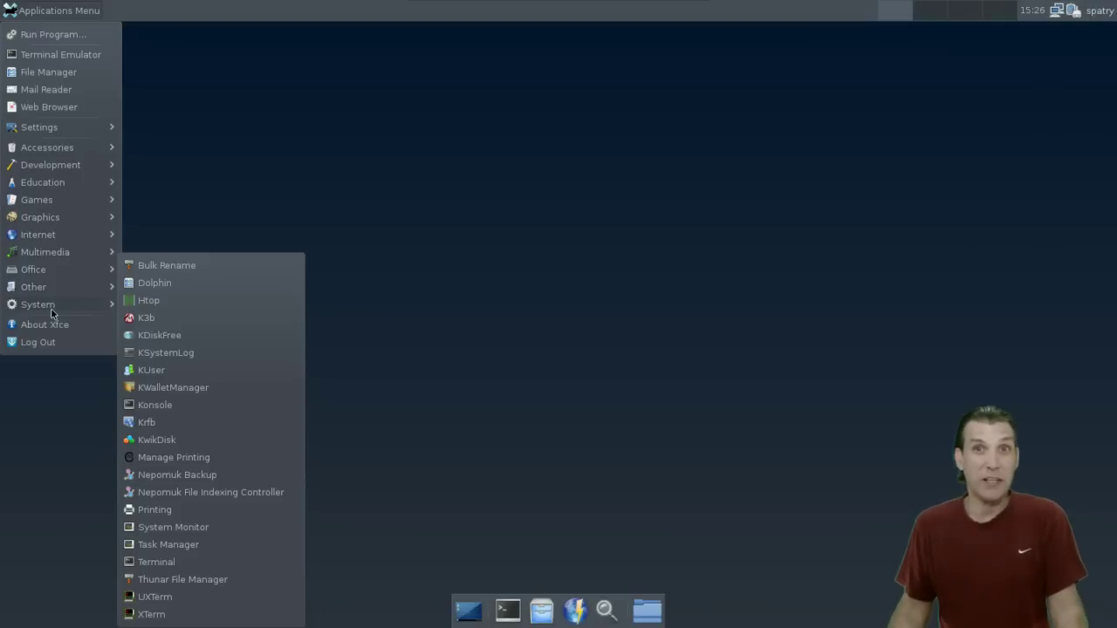
Launch Dolphin, open the Home folder in Thunar, and move Thunar to the upper right.
click(154, 286)
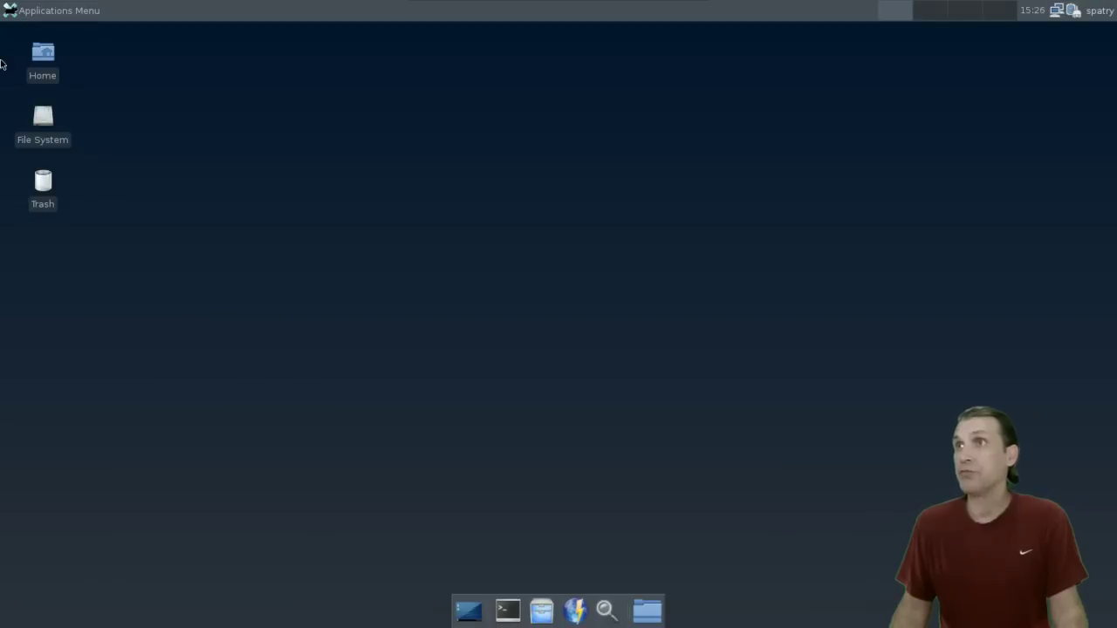
double_click(40, 57)
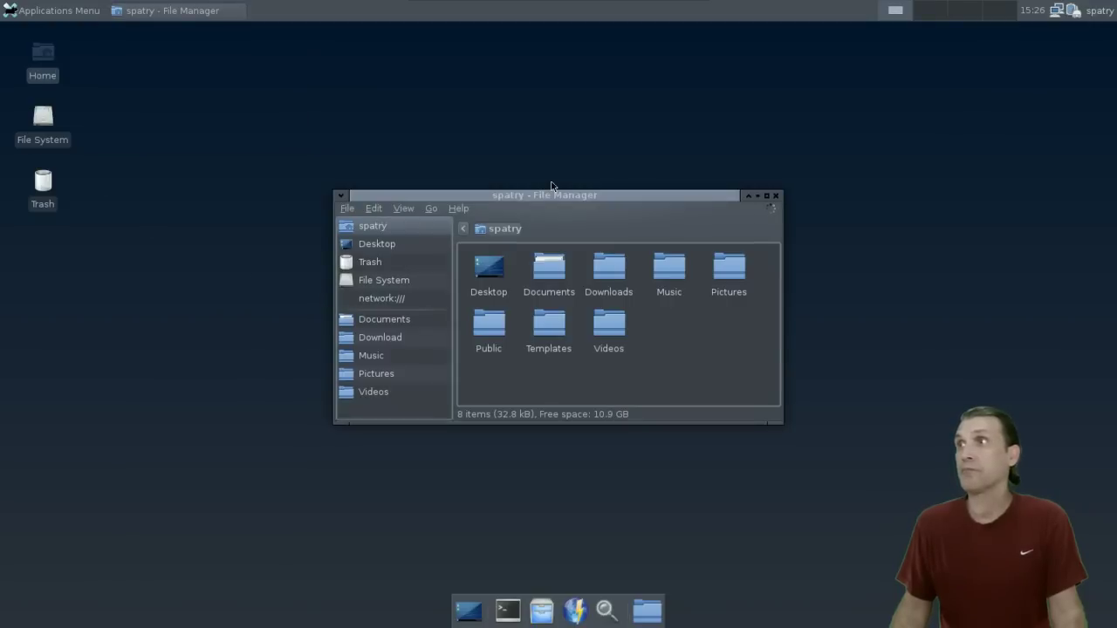
drag(549, 196, 833, 91)
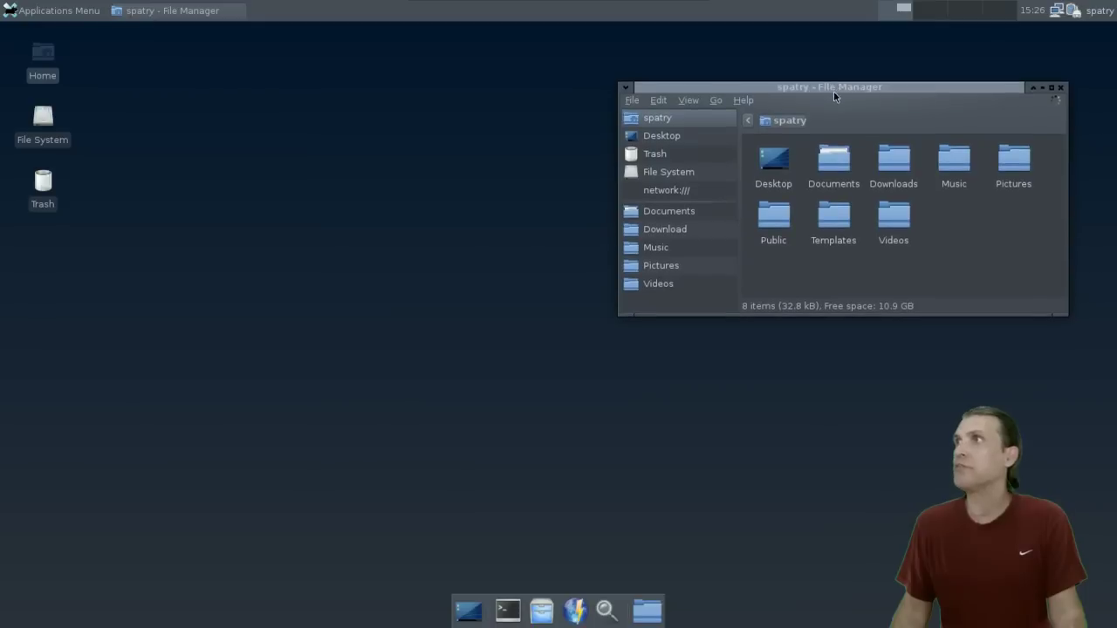
click(26, 13)
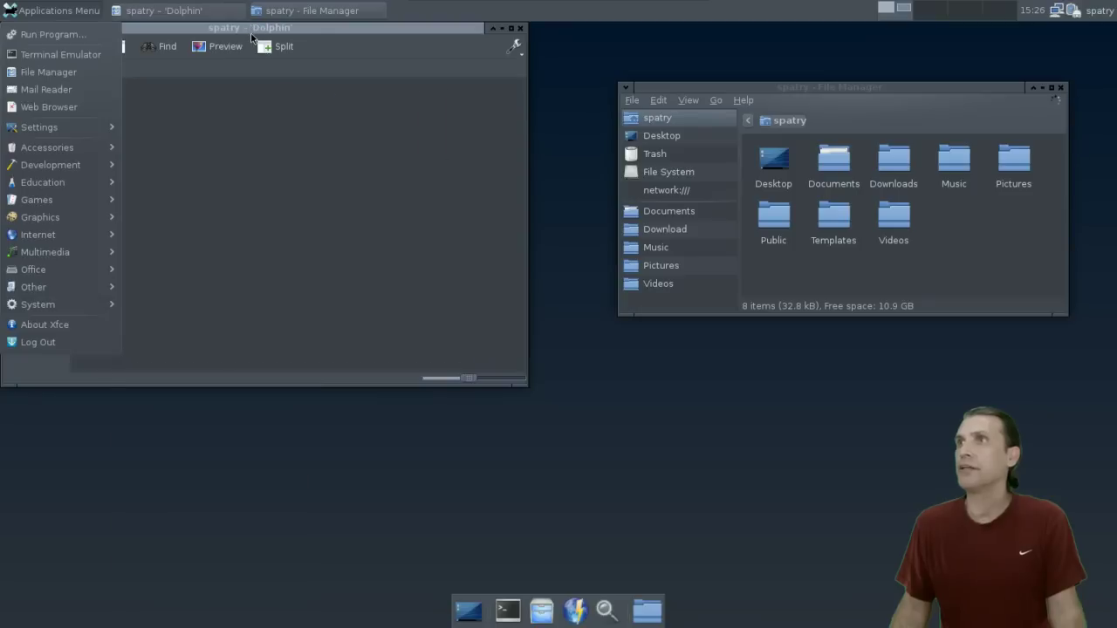
Dismiss the menu and move the Dolphin window down and right beside Thunar.
click(279, 35)
drag(304, 33, 371, 87)
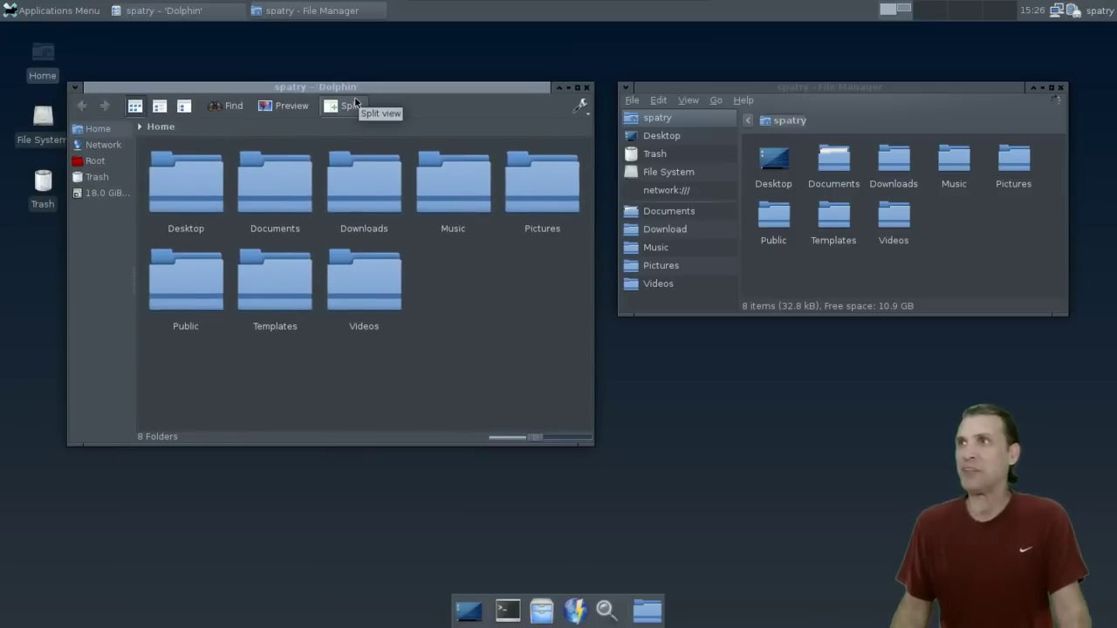
click(919, 216)
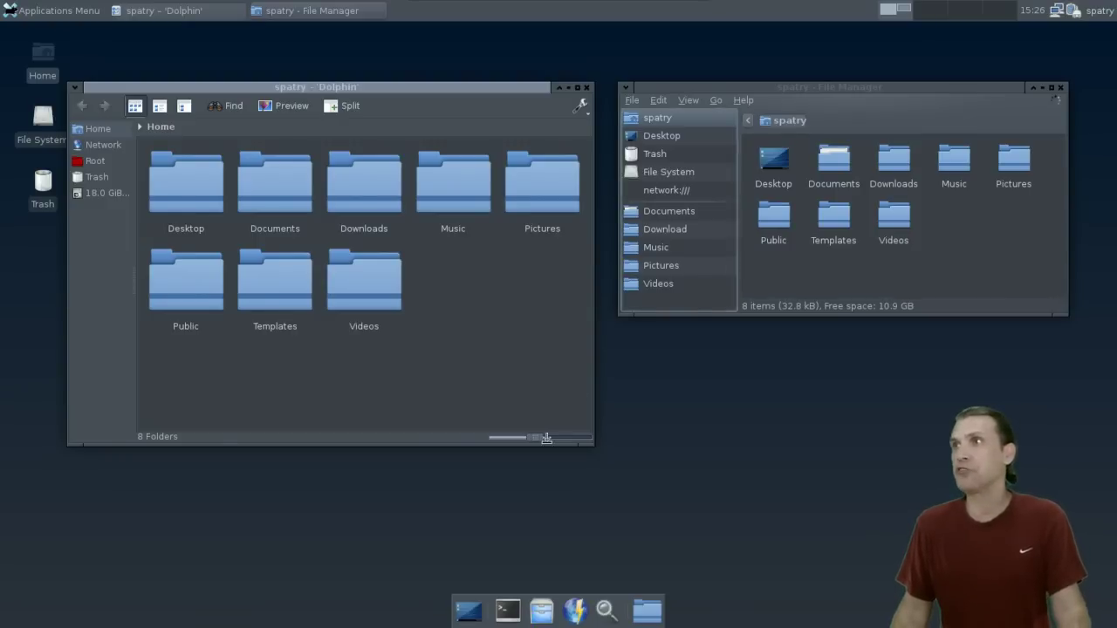
Resize Dolphin's folder icons with the zoom slider so three fit per row with labels visible.
mouse_move(536, 438)
mouse_down()
mouse_move(508, 438)
mouse_move(541, 442)
mouse_up()
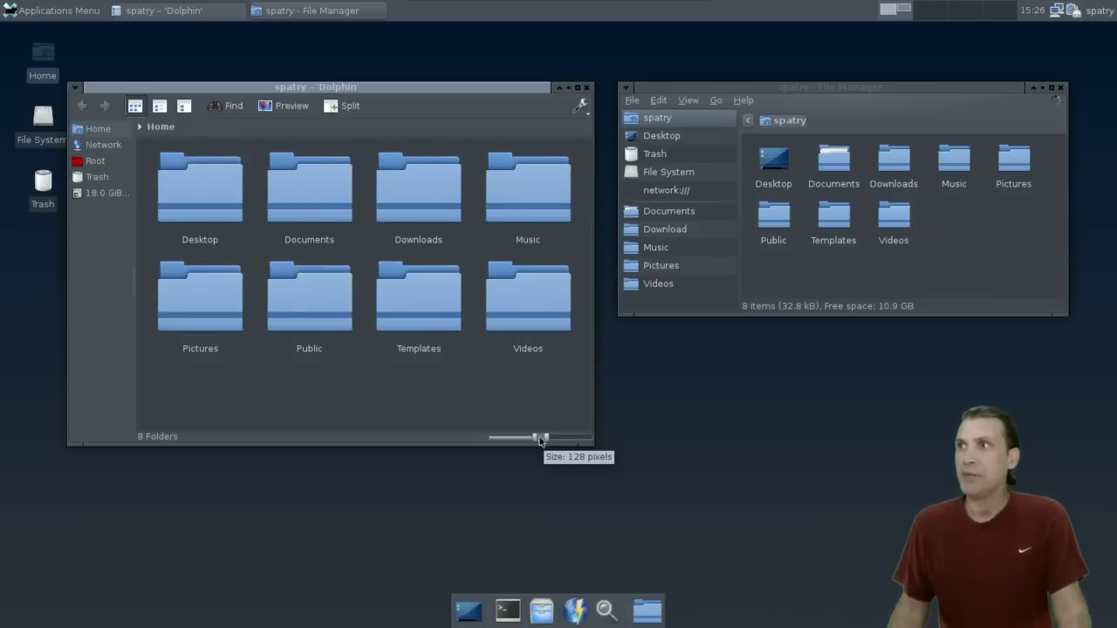
drag(541, 442, 560, 438)
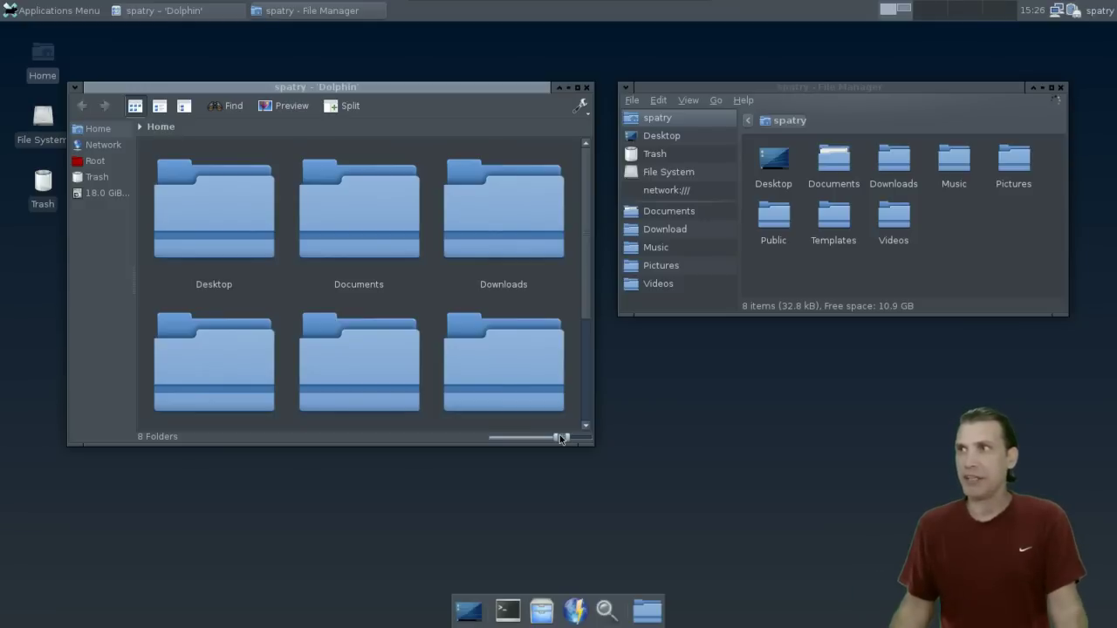
drag(559, 438, 549, 439)
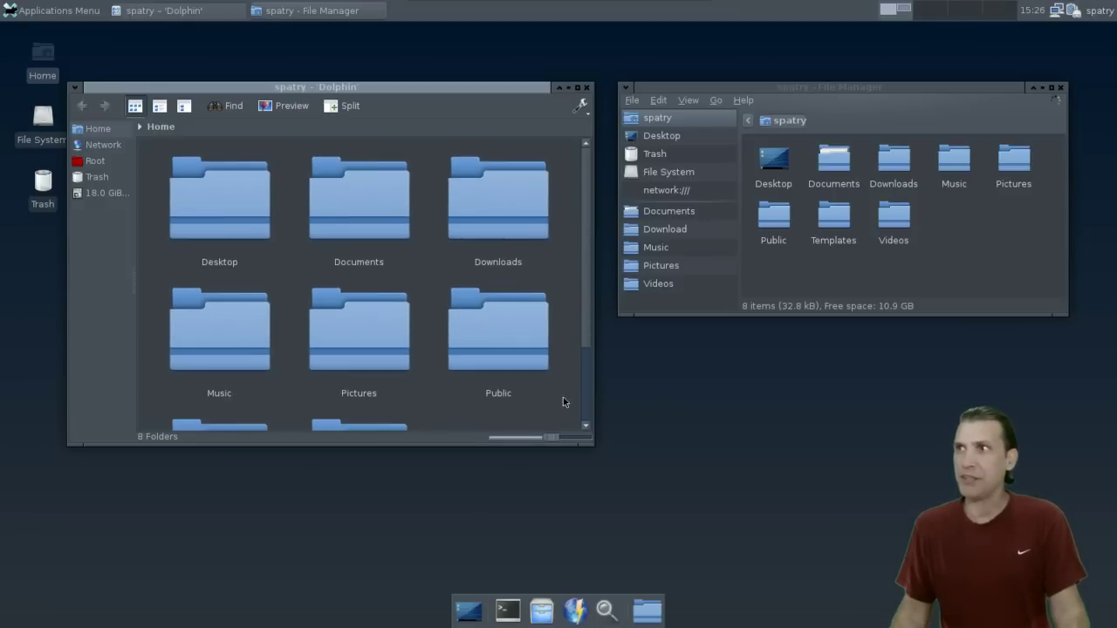
Scroll Dolphin's view and drag both Dolphin and Thunar up to line them up at the top.
drag(588, 335, 596, 270)
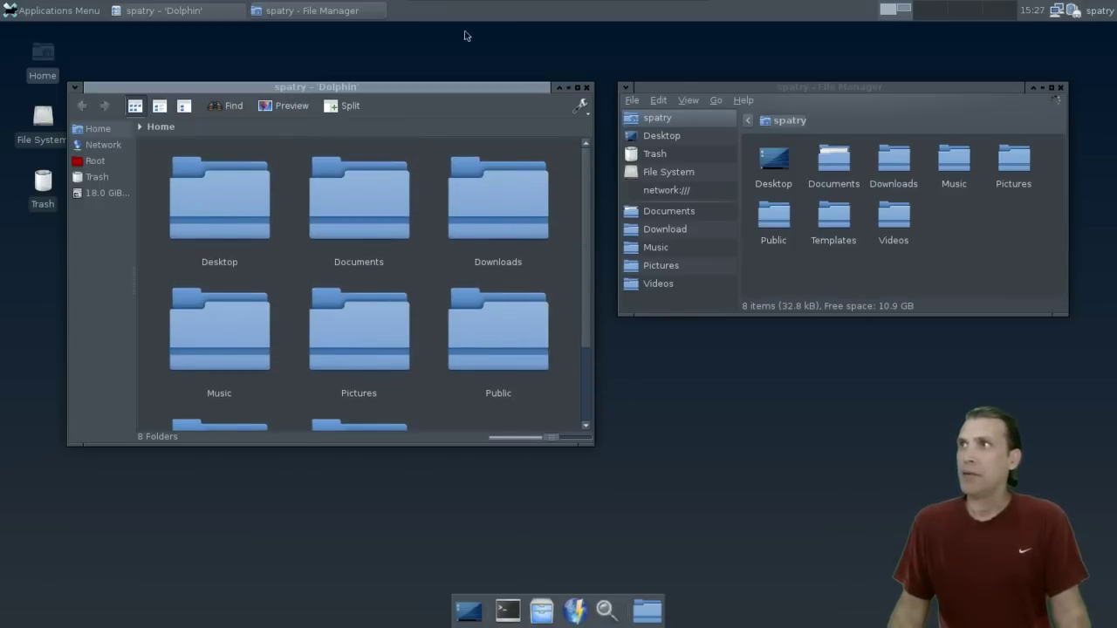
drag(453, 87, 460, 47)
drag(674, 87, 683, 52)
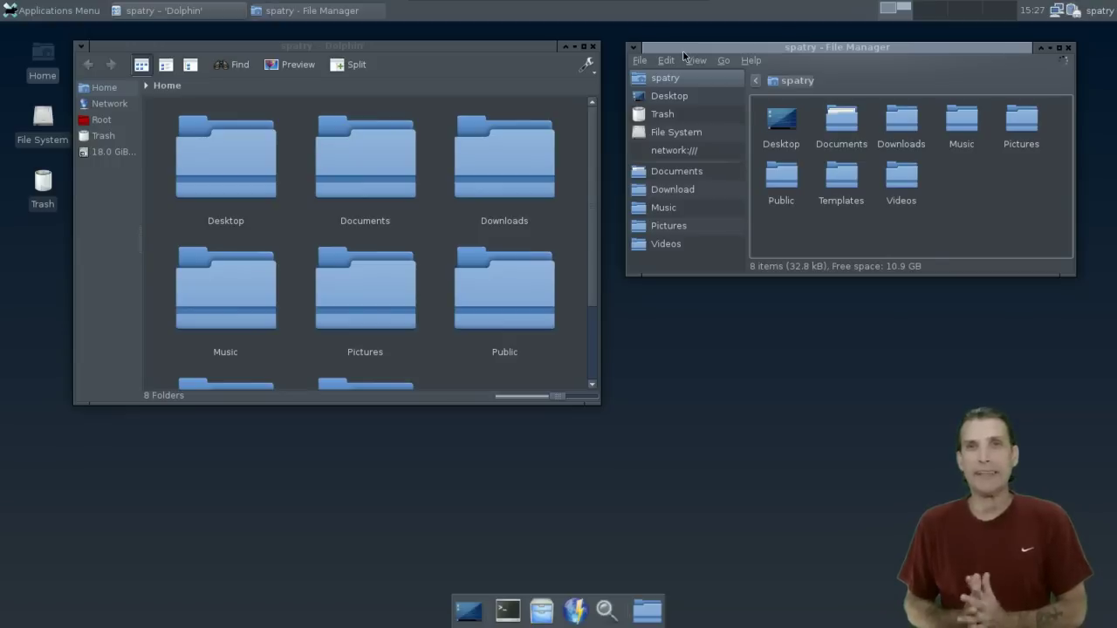